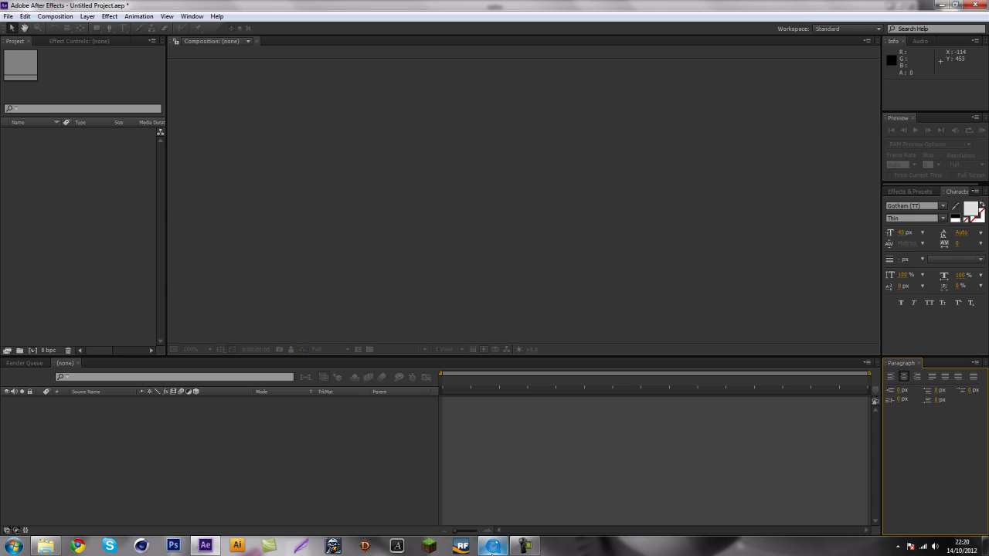
- Play the finished wave-reveal example video, then stop it and scrub back to the start
{"action": "left_click", "coordinate": [493, 545]}
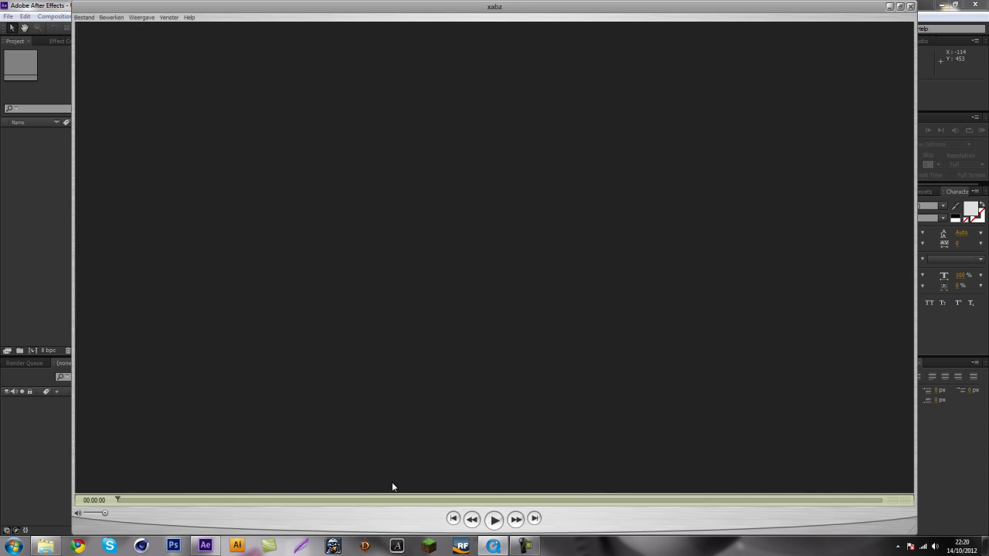
{"action": "left_click", "coordinate": [495, 520]}
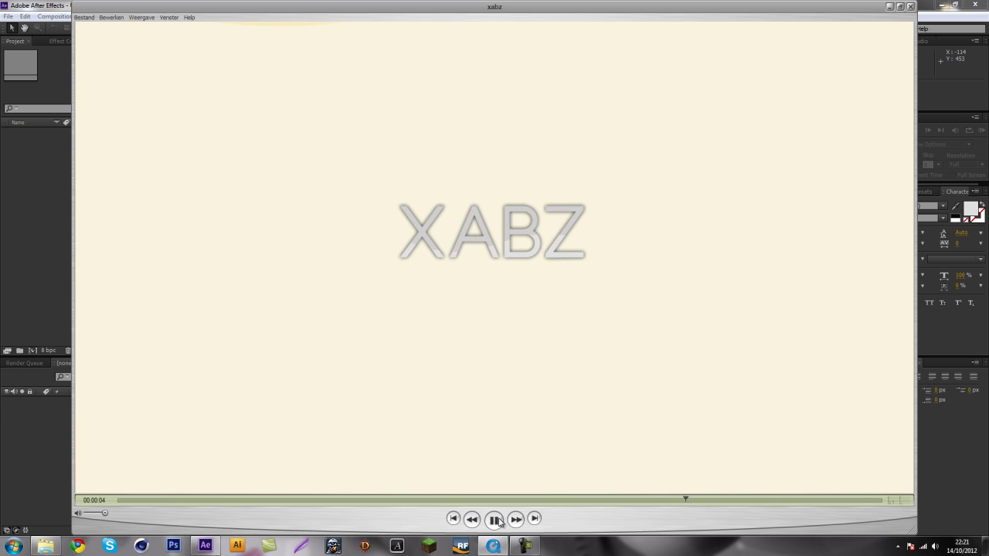
{"action": "left_click", "coordinate": [285, 501]}
{"action": "mouse_move", "coordinate": [285, 504]}
{"action": "left_mouse_down"}
{"action": "mouse_move", "coordinate": [263, 503]}
{"action": "mouse_move", "coordinate": [518, 483]}
{"action": "mouse_move", "coordinate": [700, 489]}
{"action": "mouse_move", "coordinate": [276, 489]}
{"action": "mouse_move", "coordinate": [135, 503]}
{"action": "mouse_move", "coordinate": [203, 492]}
{"action": "mouse_move", "coordinate": [90, 472]}
{"action": "mouse_move", "coordinate": [174, 470]}
{"action": "mouse_move", "coordinate": [134, 473]}
{"action": "mouse_move", "coordinate": [156, 462]}
{"action": "left_mouse_up"}
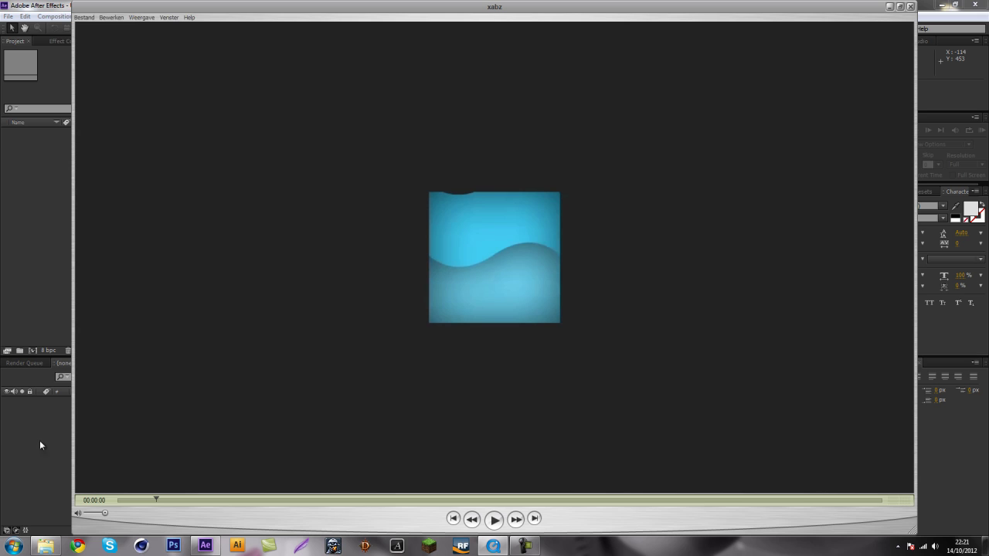
- Close the example and create a new 1280×720 composition, Comp 1, with default settings
{"action": "left_click", "coordinate": [15, 184]}
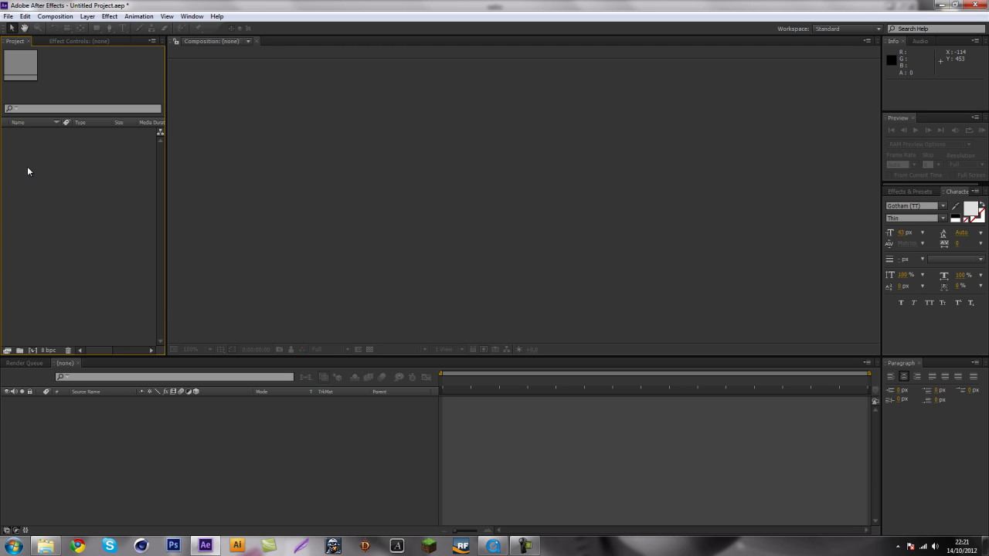
{"action": "right_click", "coordinate": [27, 167]}
{"action": "left_click", "coordinate": [61, 176]}
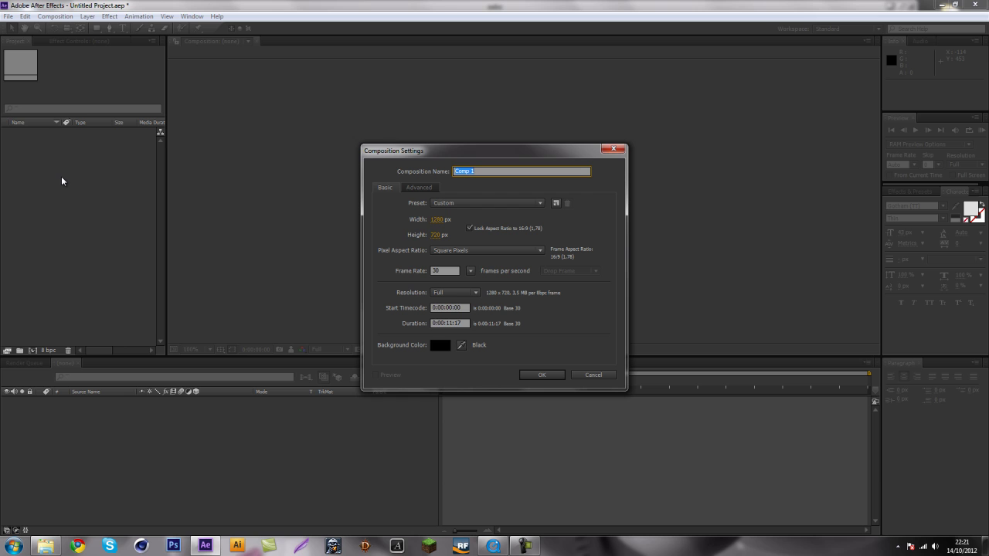
{"action": "key", "text": "Return"}
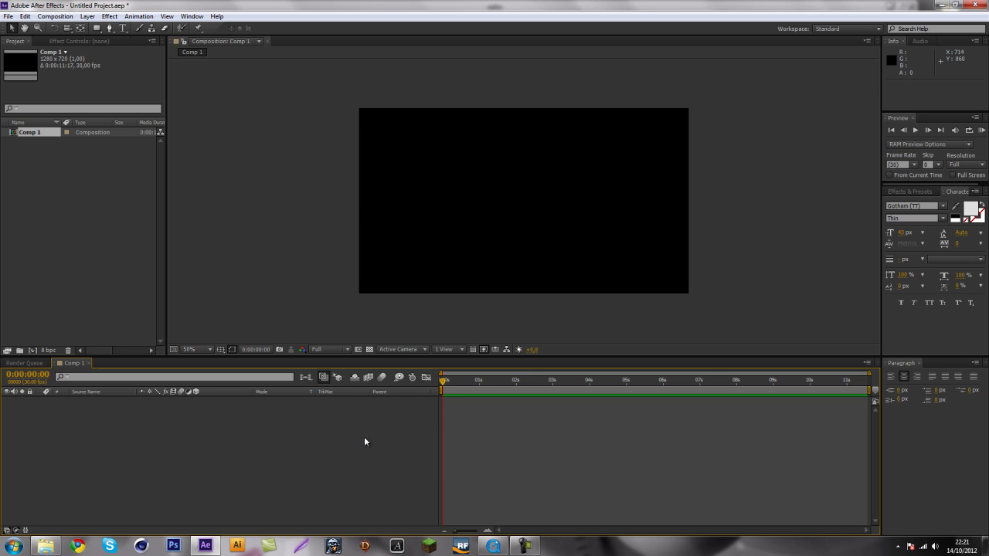
- Add a full-frame dark gray solid layer to Comp 1
{"action": "right_click", "coordinate": [329, 457]}
{"action": "mouse_move", "coordinate": [409, 347]}
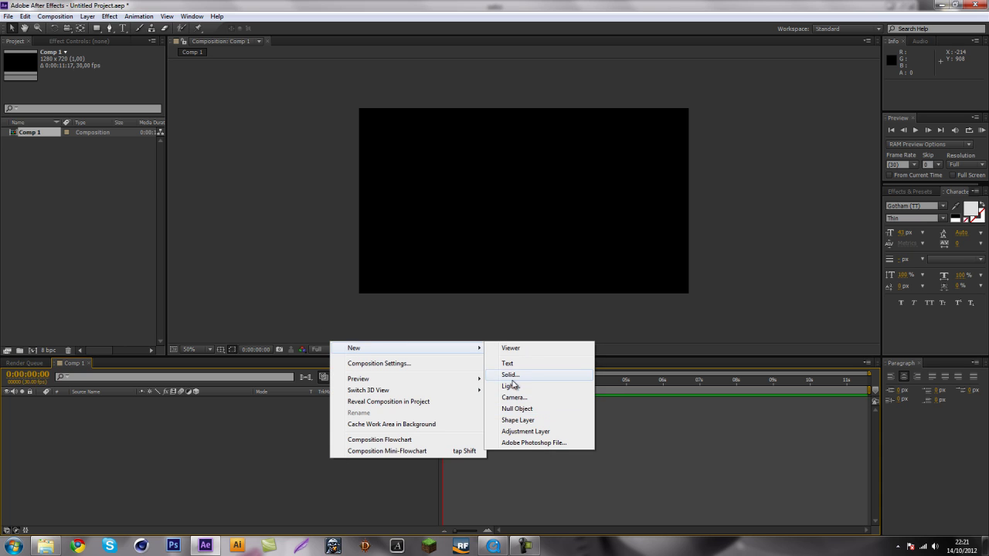
{"action": "left_click", "coordinate": [514, 375]}
{"action": "left_click", "coordinate": [733, 336]}
{"action": "left_click", "coordinate": [45, 211]}
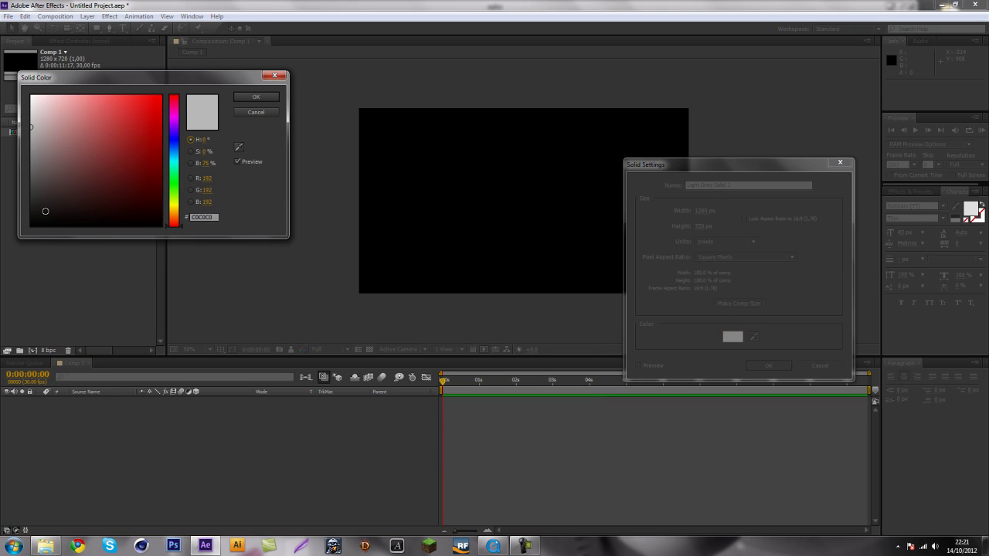
{"action": "key", "text": "Return"}
{"action": "key", "text": "Return"}
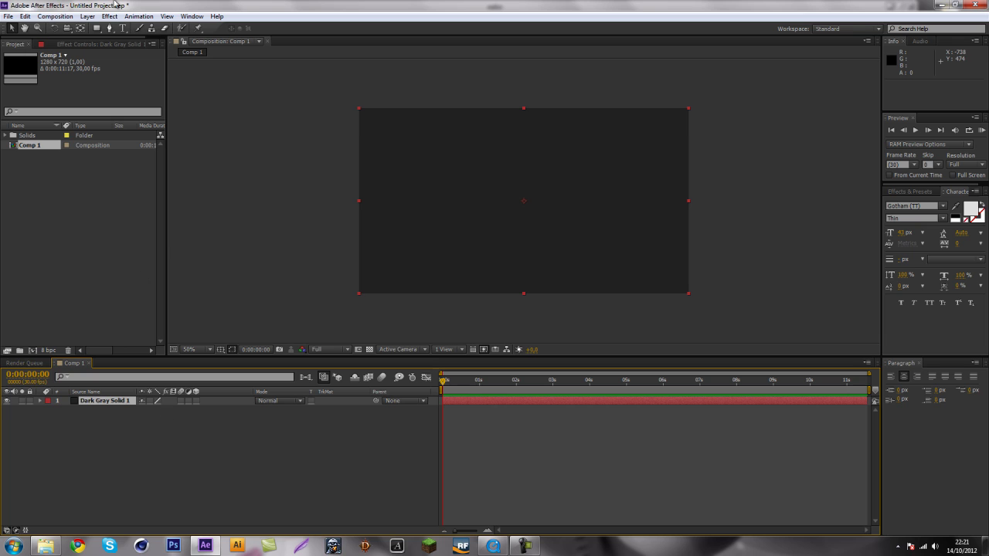
- Create a full-composition rectangle shape layer and expand its Rectangle Path properties
{"action": "left_click", "coordinate": [273, 309]}
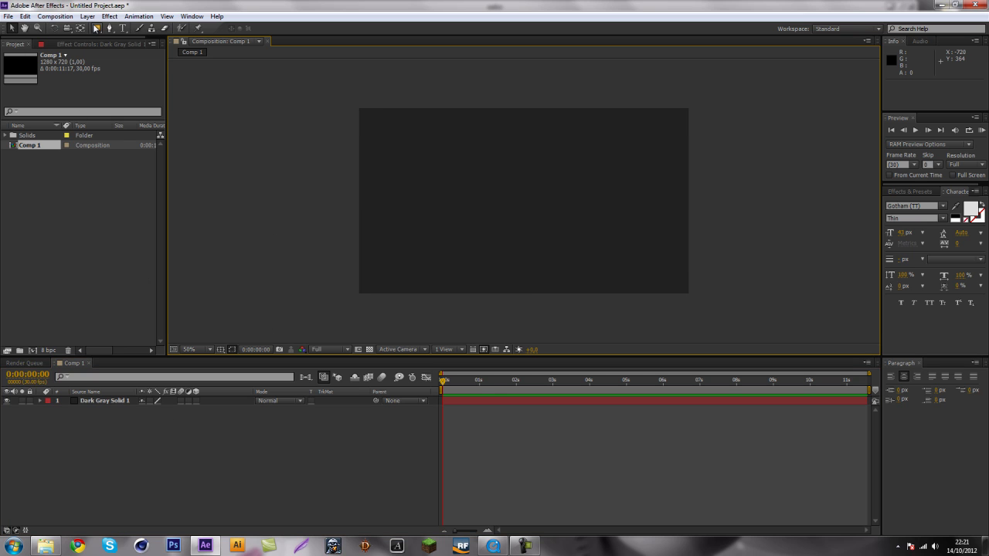
{"action": "double_click", "coordinate": [96, 28]}
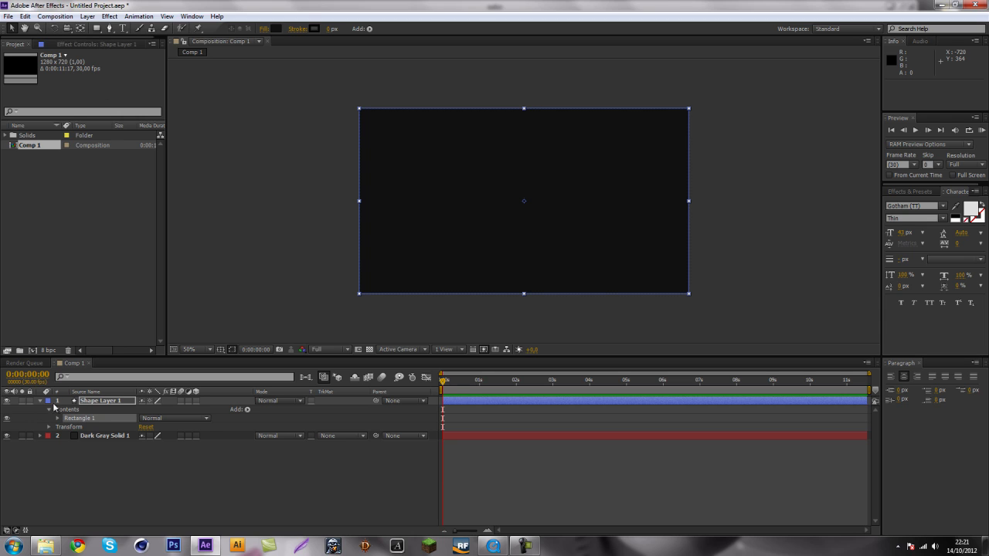
{"action": "left_click", "coordinate": [57, 418]}
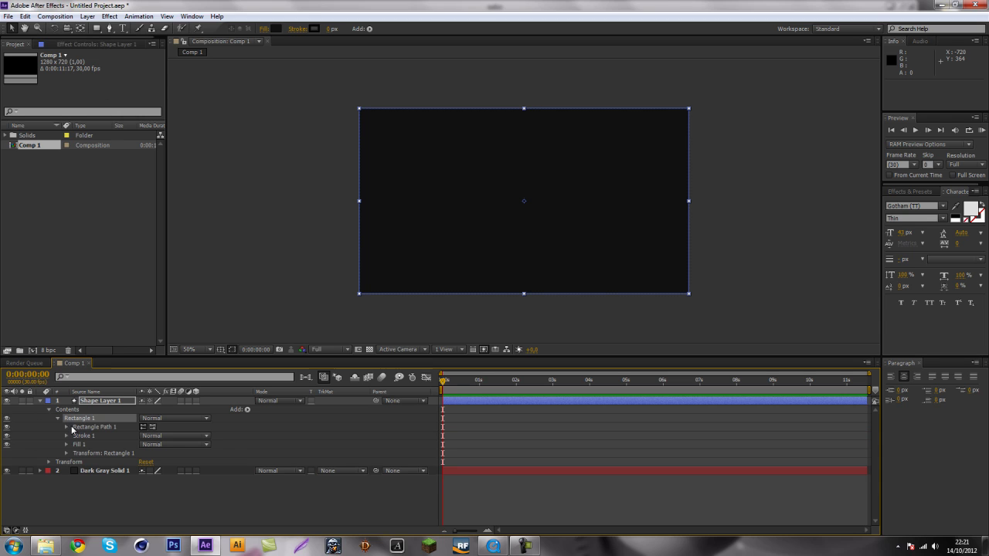
{"action": "left_click", "coordinate": [66, 427]}
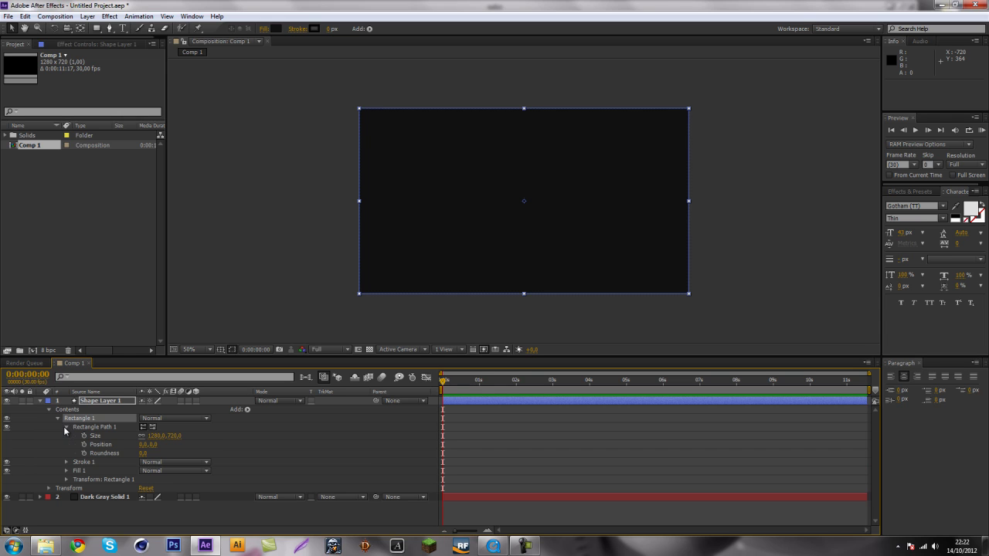
- Set the rectangle path size to 200 × 200 for a centred square
{"action": "left_click", "coordinate": [157, 436]}
{"action": "type", "text": "0"}
{"action": "key", "text": "Tab"}
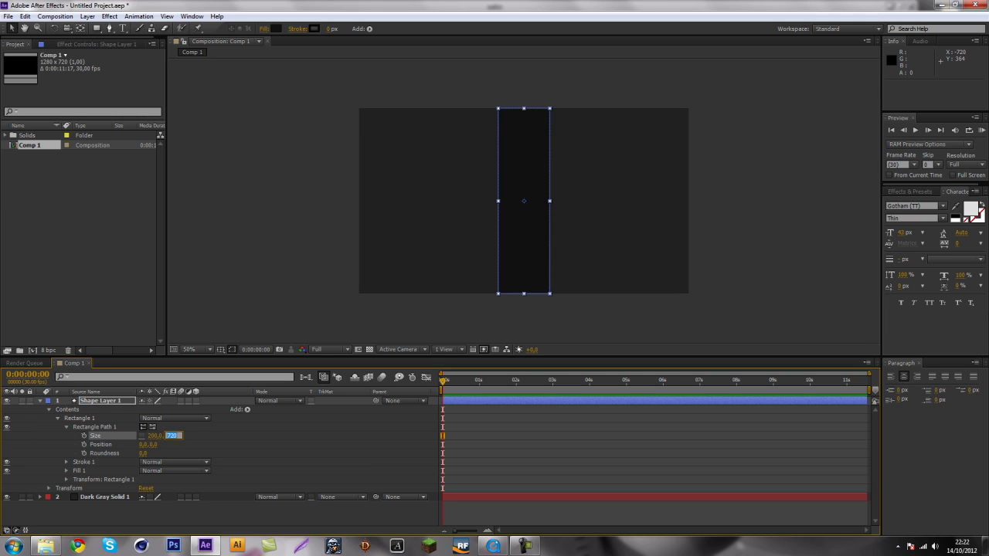
{"action": "type", "text": "200"}
{"action": "key", "text": "Return"}
{"action": "left_click", "coordinate": [782, 263]}
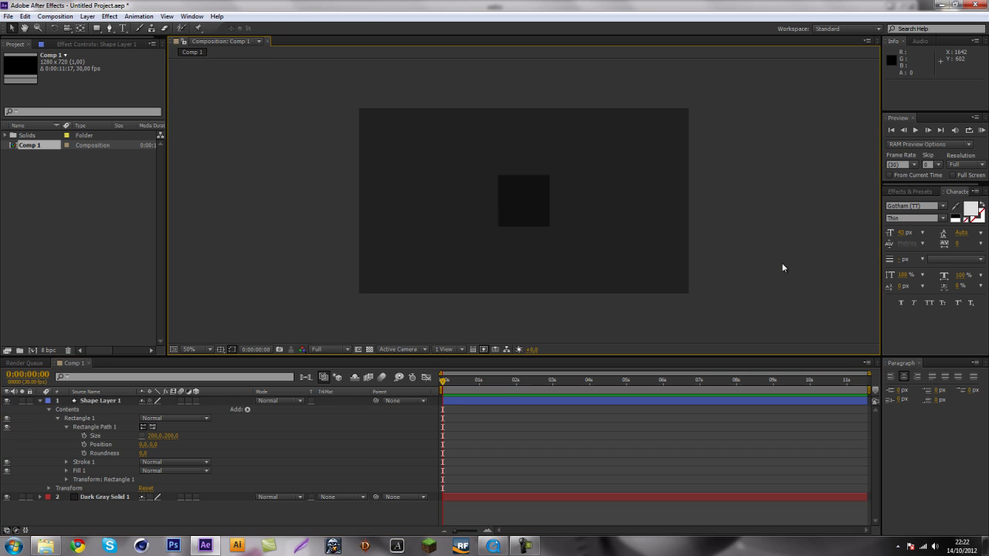
{"action": "key", "text": "period"}
{"action": "key", "text": "period"}
{"action": "key", "text": "comma"}
{"action": "key", "text": "comma"}
{"action": "key", "text": "comma"}
{"action": "left_click", "coordinate": [40, 401]}
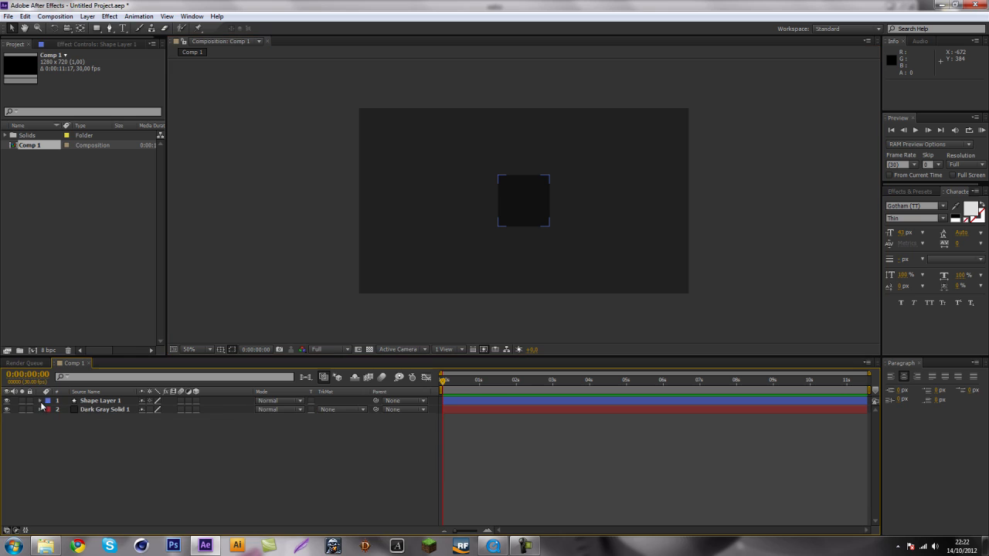
- Rename the dark gray solid layer to 'Background'
{"action": "left_click", "coordinate": [94, 409]}
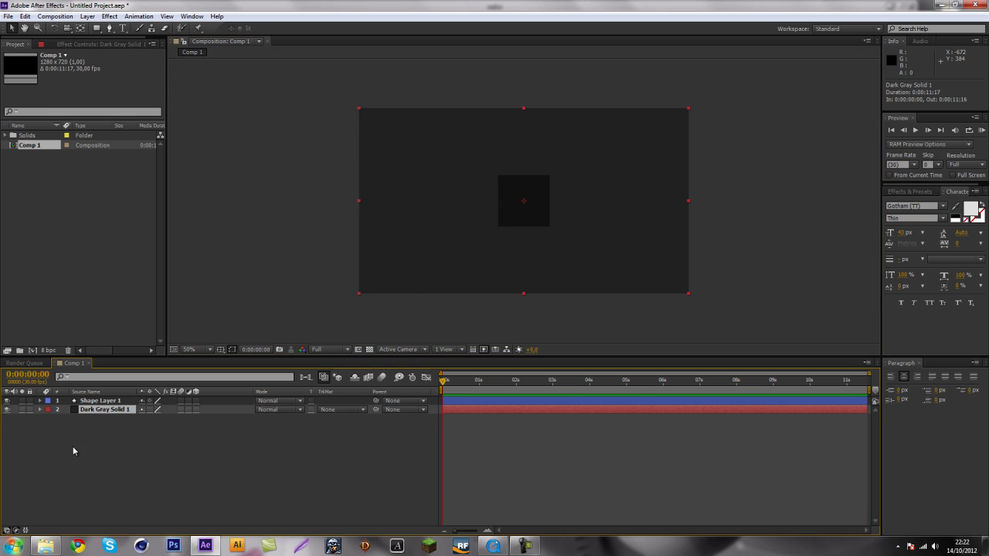
{"action": "key", "text": "Return"}
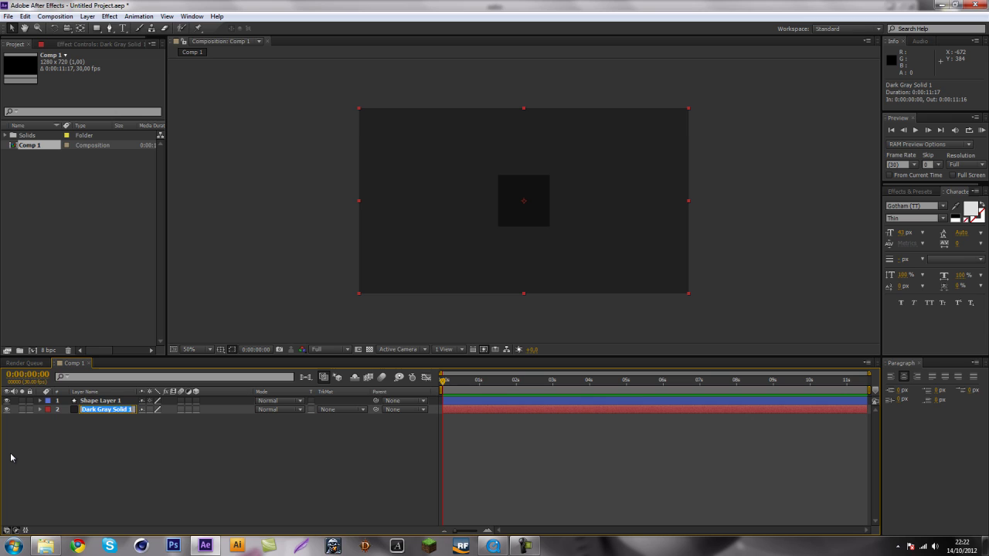
{"action": "type", "text": "Backgroun"}
{"action": "type", "text": "d"}
{"action": "key", "text": "Return"}
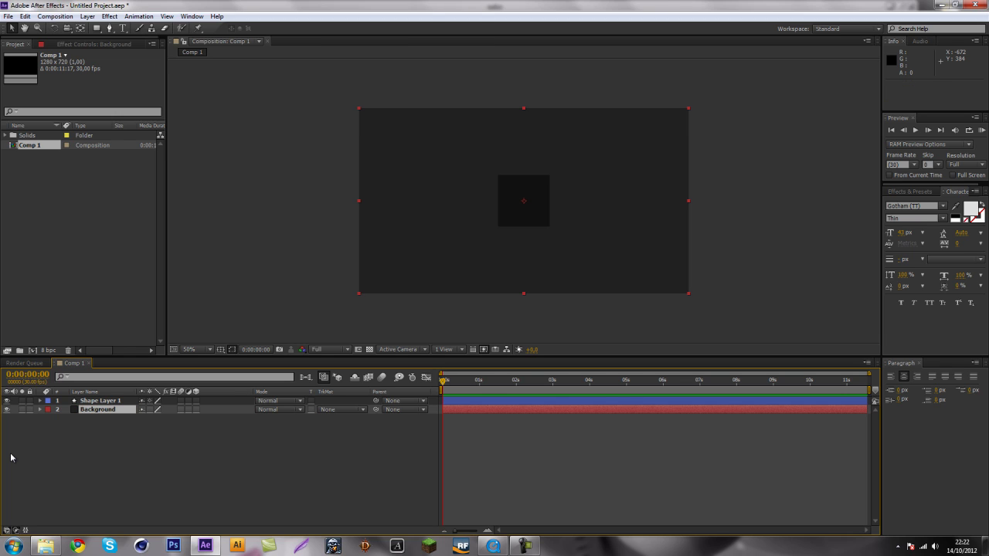
- Rename the shape layer to 'Square' and show source names in the layer column
{"action": "left_click", "coordinate": [97, 400]}
{"action": "key", "text": "Return"}
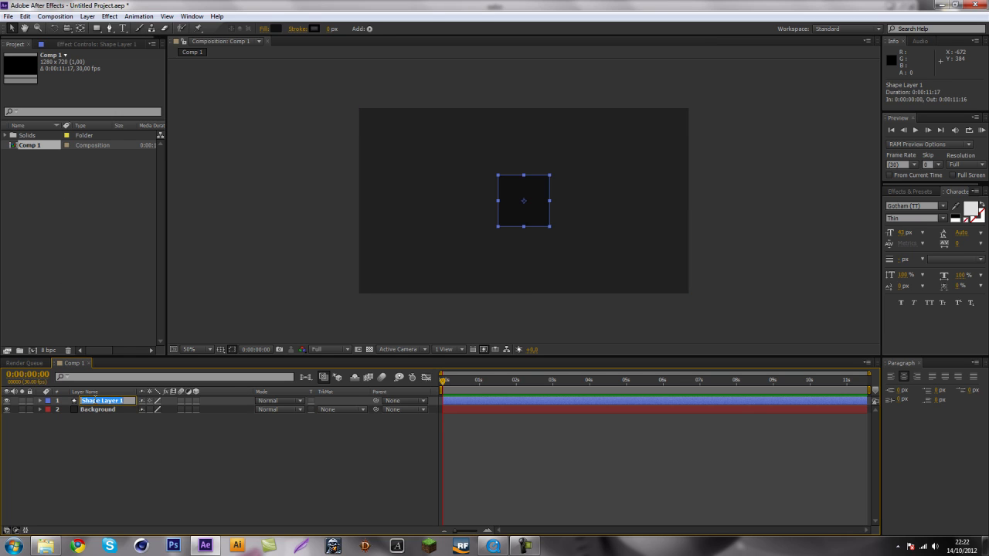
{"action": "key", "text": "BackSpace"}
{"action": "type", "text": "are"}
{"action": "key", "text": "Return"}
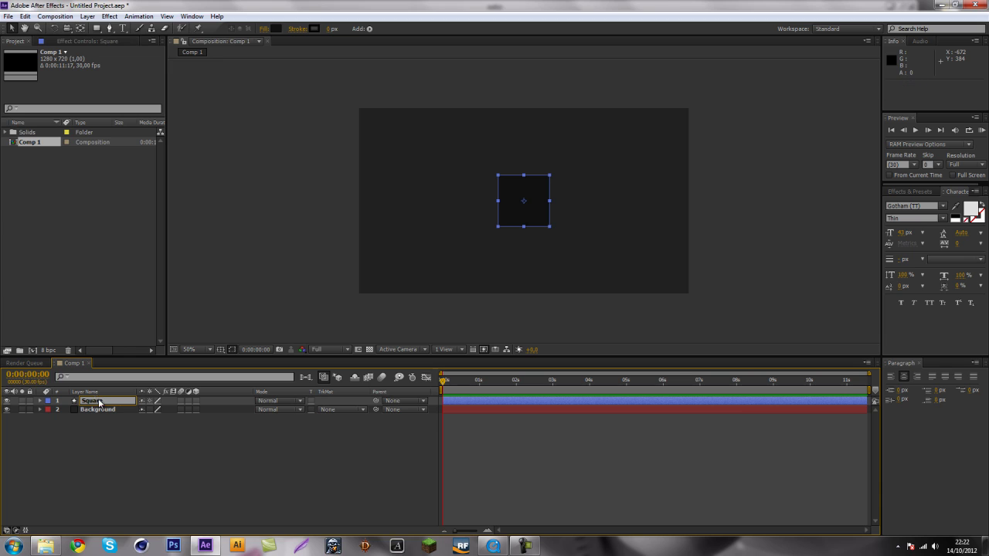
{"action": "left_click", "coordinate": [341, 443]}
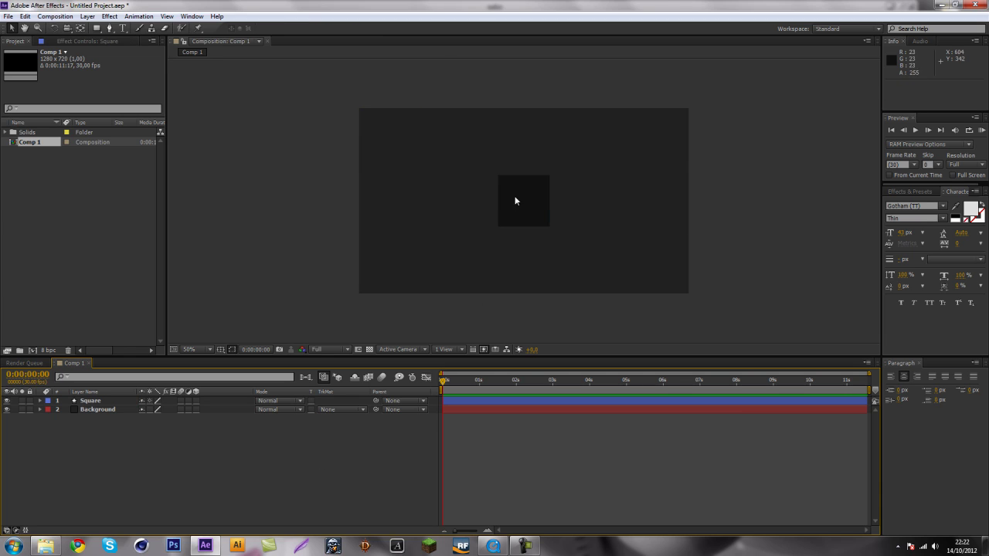
{"action": "left_click", "coordinate": [86, 391]}
- Add a new mask to the Square layer from the Layer menu
{"action": "left_click", "coordinate": [97, 400]}
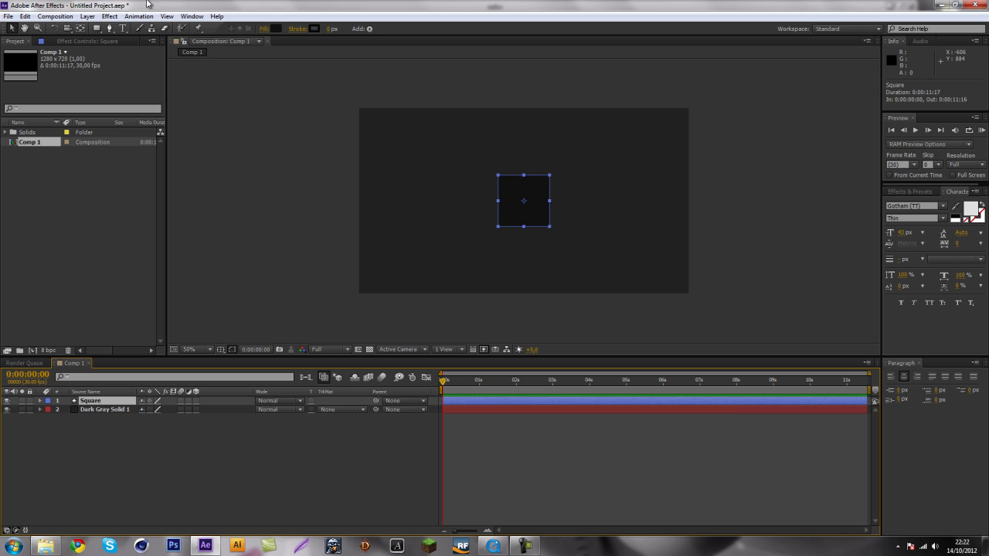
{"action": "left_click", "coordinate": [88, 16]}
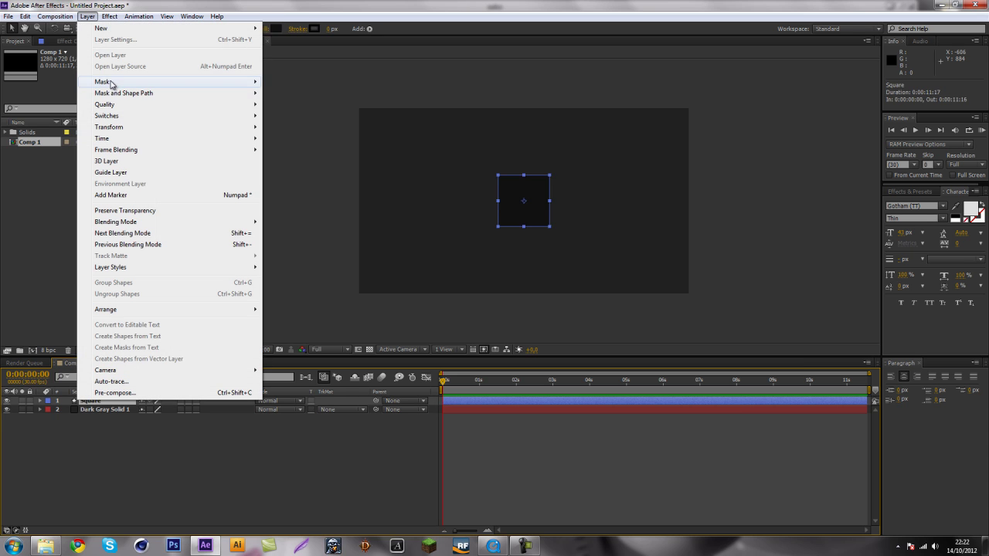
{"action": "left_click", "coordinate": [286, 84]}
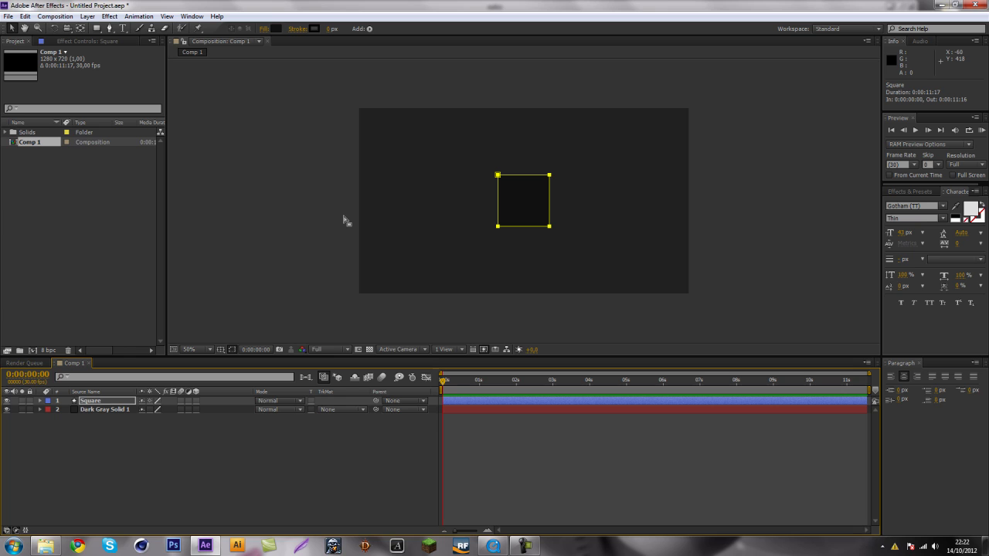
- Add a vertex midway along the mask's top edge with the Add Vertex tool
{"action": "left_click", "coordinate": [109, 27]}
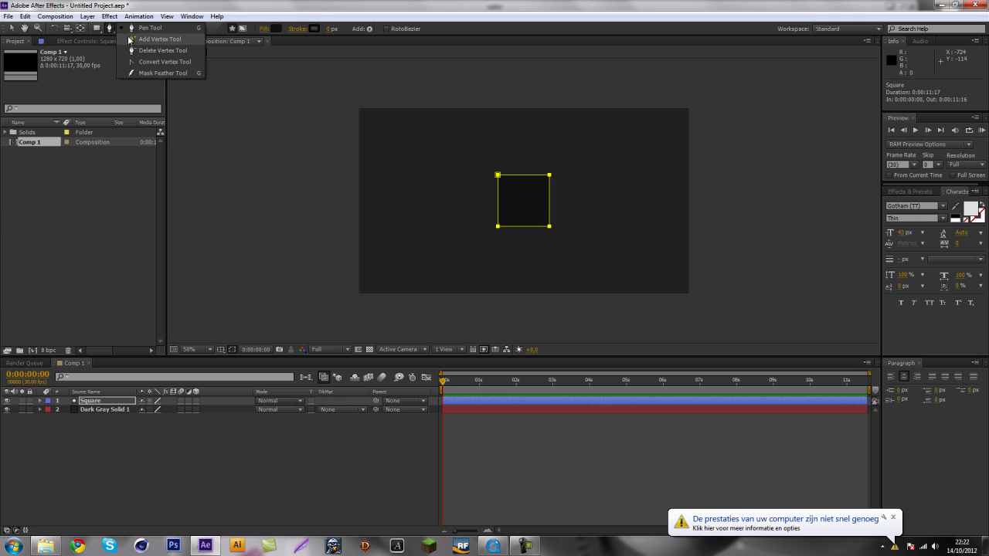
{"action": "left_click", "coordinate": [129, 40]}
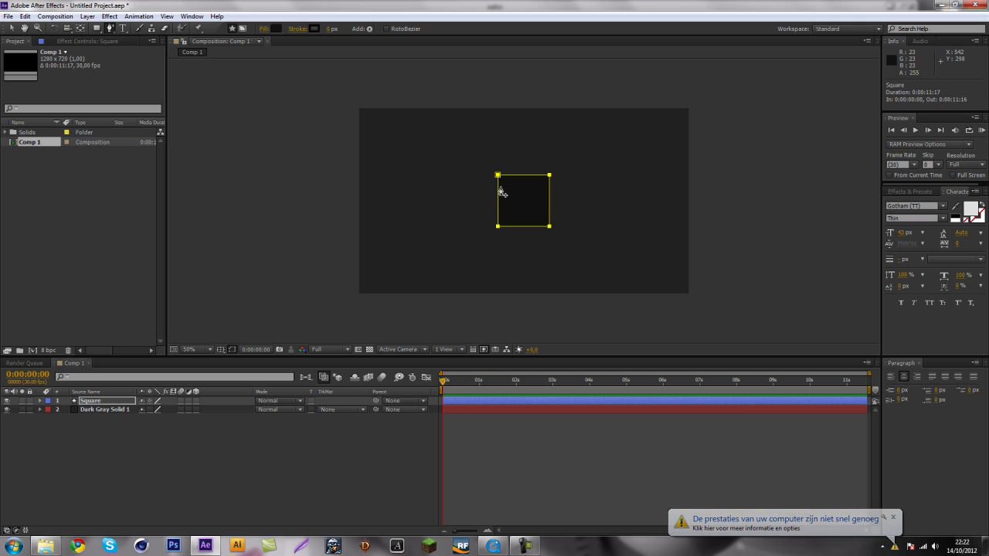
{"action": "left_click", "coordinate": [893, 517]}
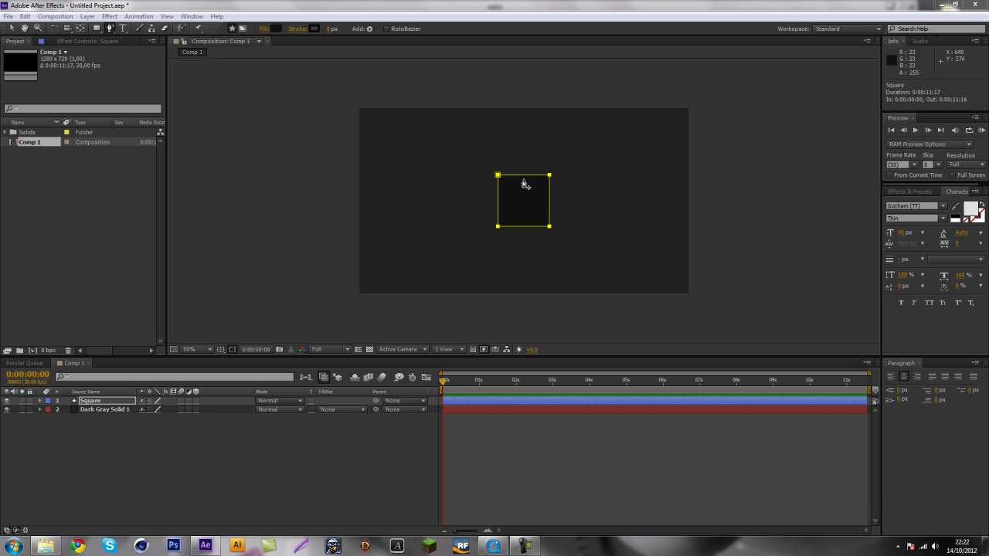
{"action": "key", "text": "period"}
{"action": "key", "text": "period"}
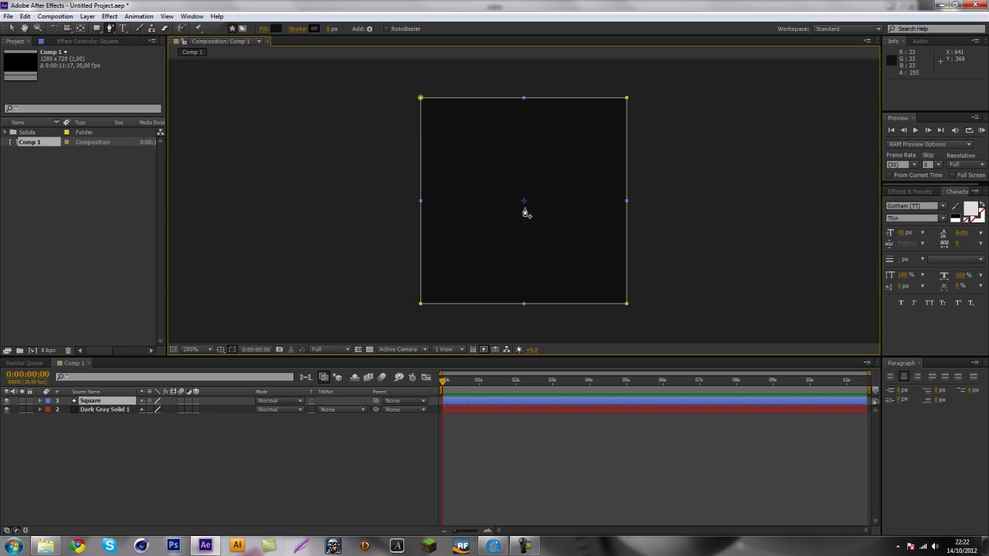
{"action": "left_click", "coordinate": [523, 99]}
{"action": "key", "text": "comma"}
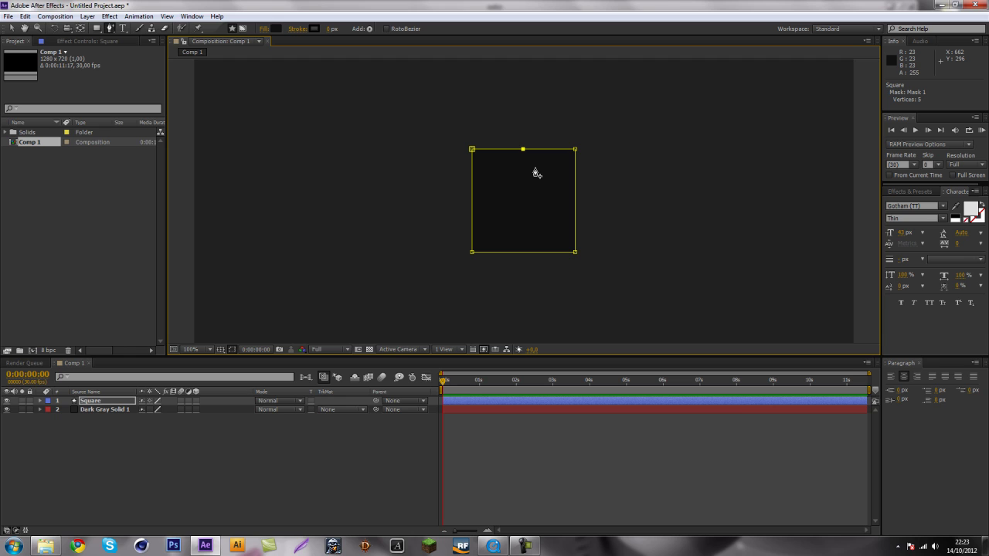
{"action": "key", "text": "period"}
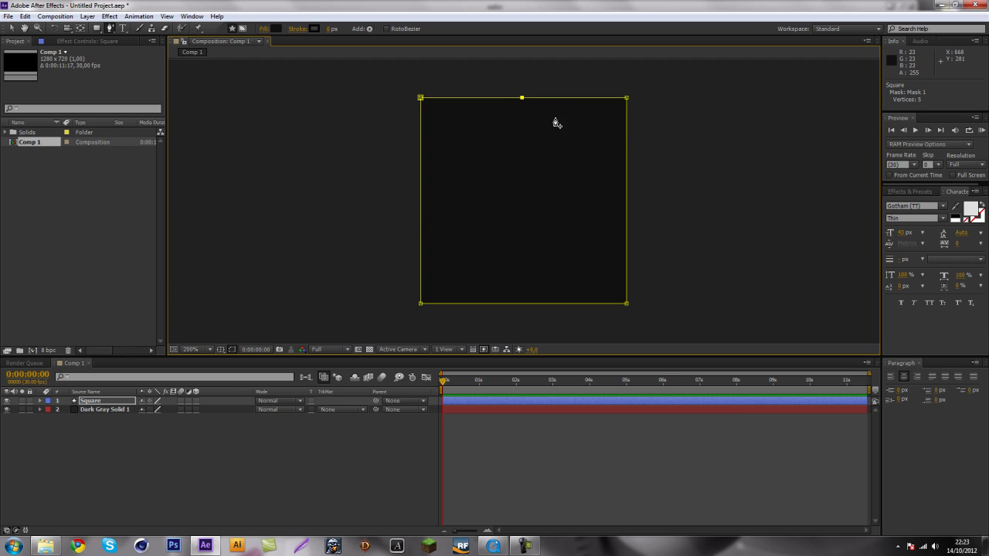
{"action": "key", "text": "comma"}
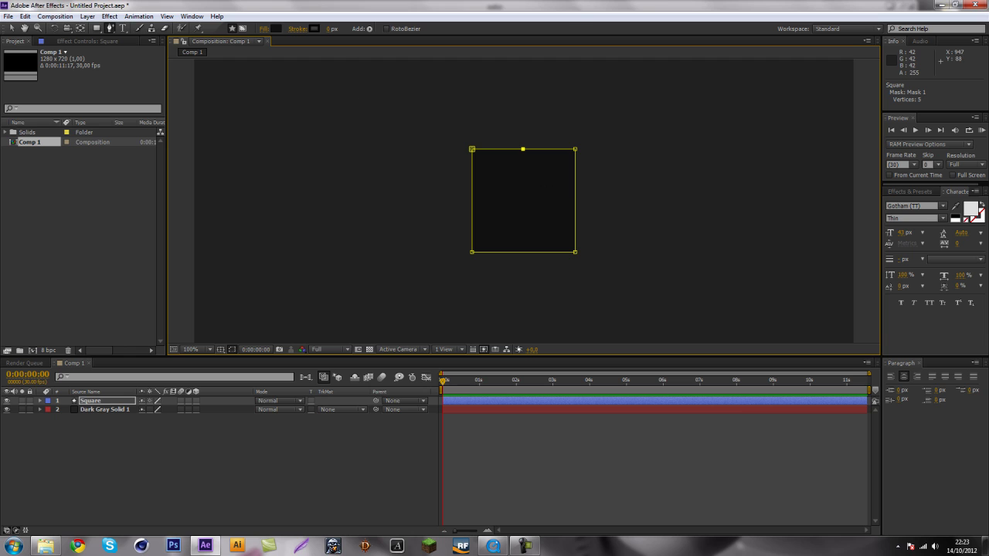
- Drag the mask's bottom corners down and outward into a trapezoid
{"action": "left_click", "coordinate": [113, 29]}
{"action": "left_click_drag", "start_coordinate": [472, 253], "coordinate": [431, 290]}
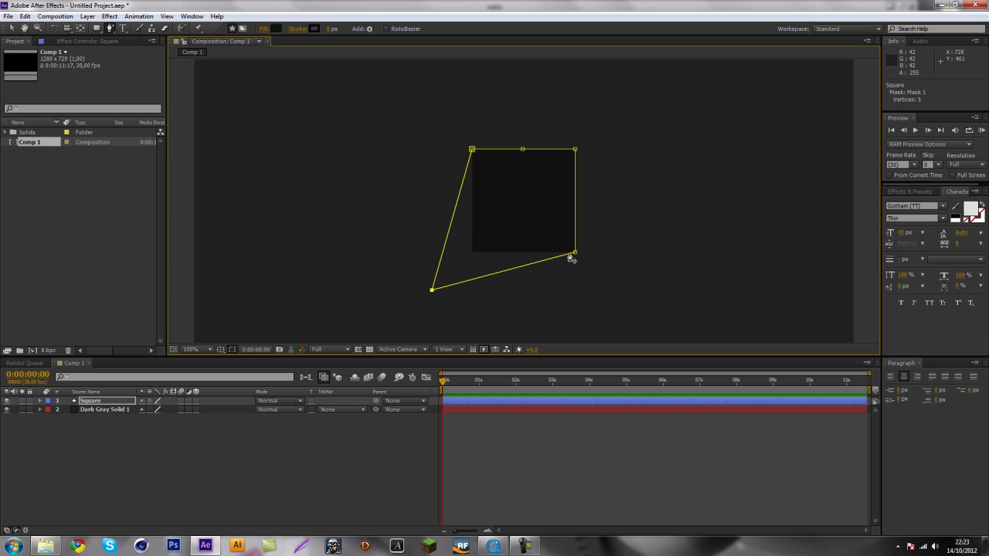
{"action": "left_click_drag", "start_coordinate": [575, 253], "coordinate": [612, 294]}
- Curve the top-middle vertex with the Convert Vertex tool to make a wavy top edge
{"action": "left_click", "coordinate": [110, 29]}
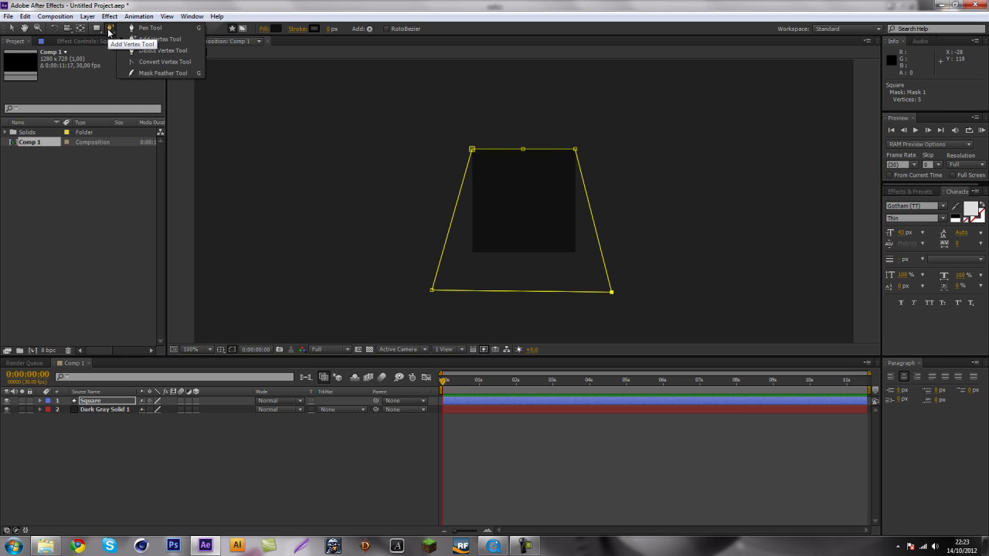
{"action": "left_click", "coordinate": [145, 64]}
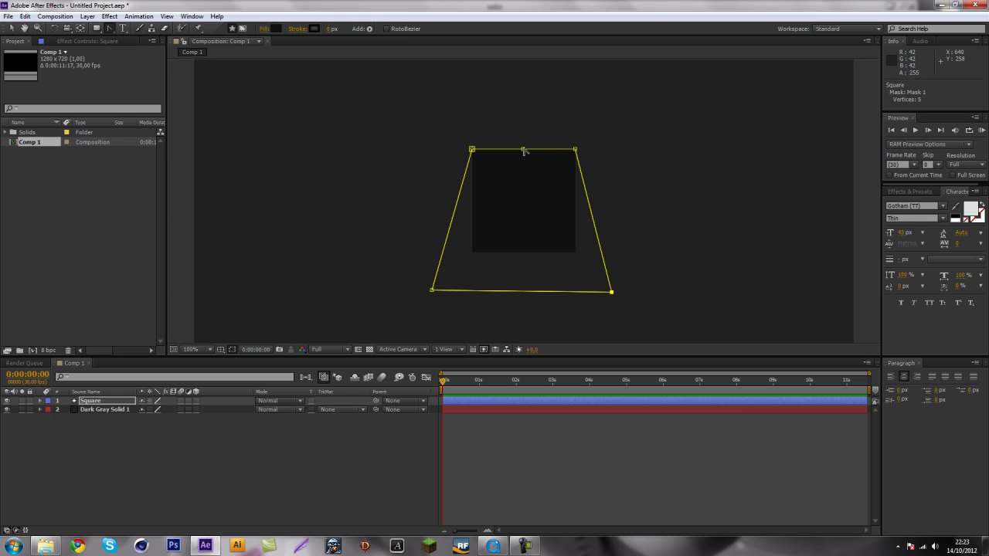
{"action": "left_click_drag", "start_coordinate": [523, 150], "coordinate": [498, 174]}
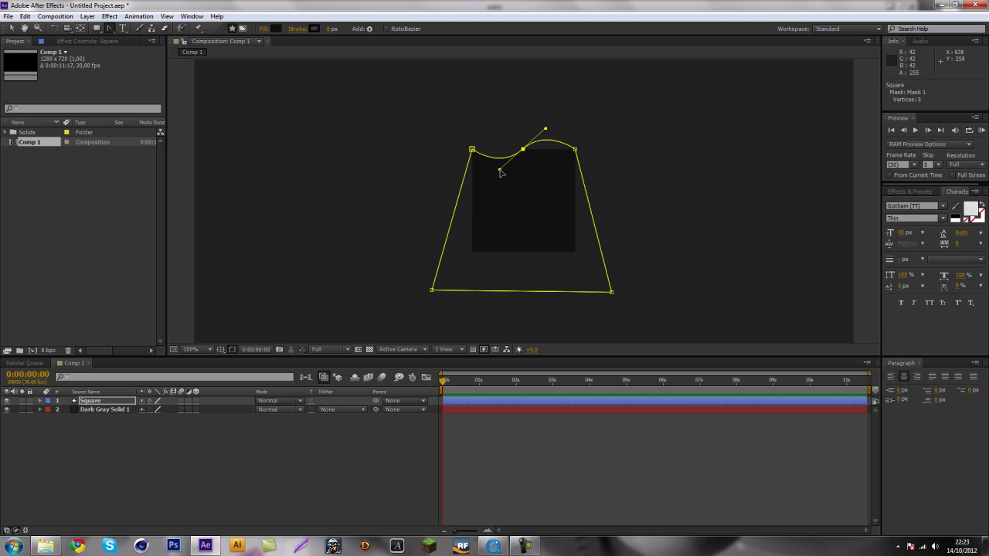
{"action": "left_click_drag", "start_coordinate": [498, 174], "coordinate": [496, 178]}
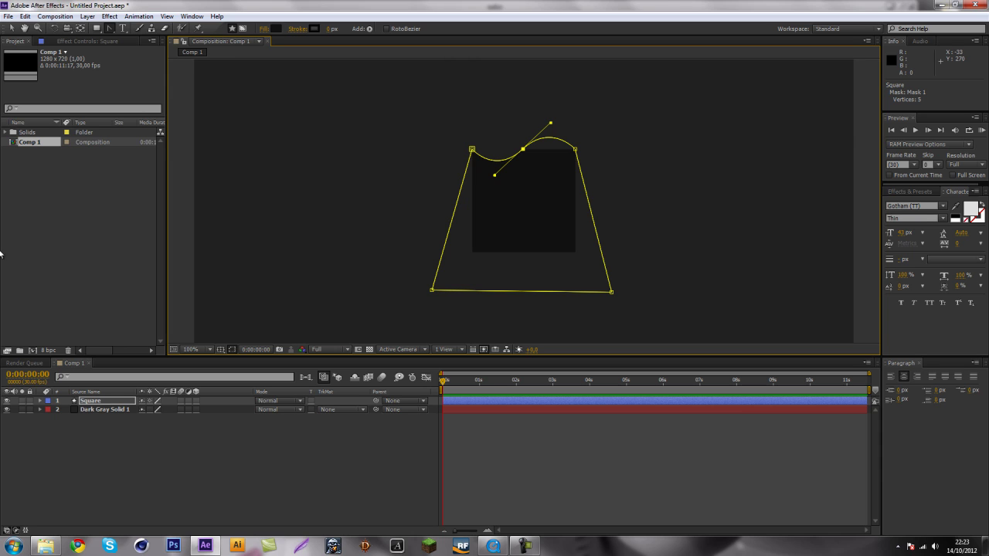
{"action": "left_click", "coordinate": [98, 401]}
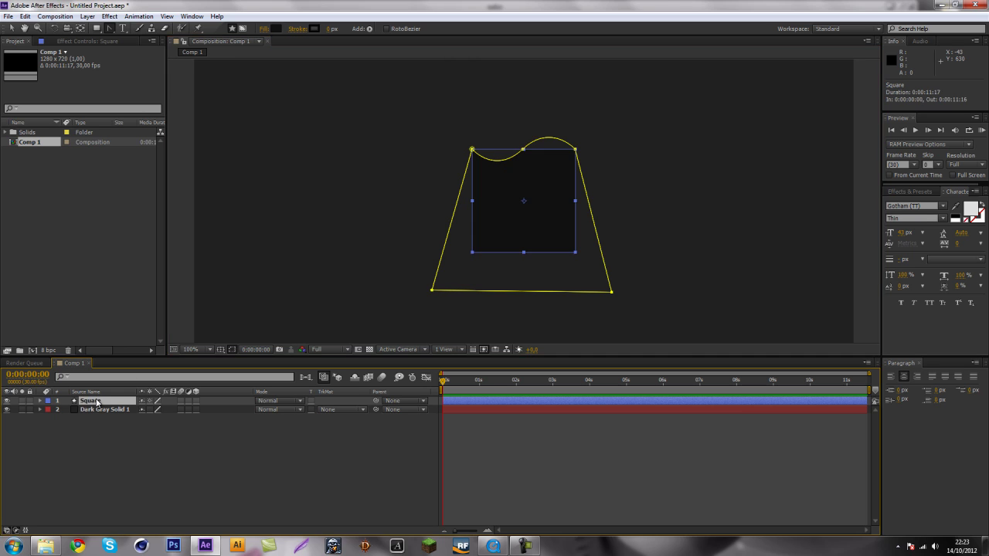
- Expand Masks > Mask 1 and set a Mask Path keyframe at frame 0
{"action": "left_click", "coordinate": [40, 401]}
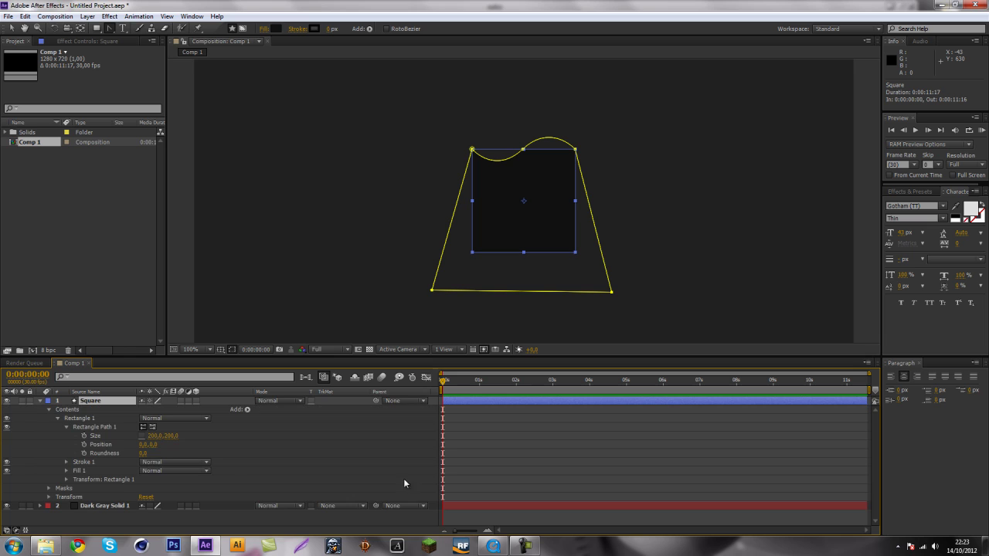
{"action": "left_click", "coordinate": [56, 420]}
{"action": "left_click", "coordinate": [47, 410]}
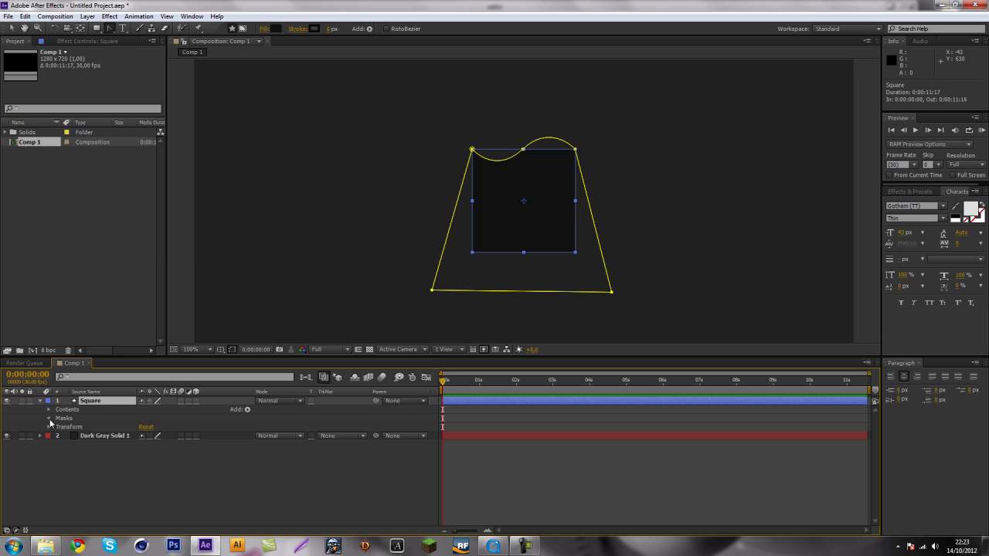
{"action": "left_click", "coordinate": [48, 419]}
{"action": "left_click", "coordinate": [57, 426]}
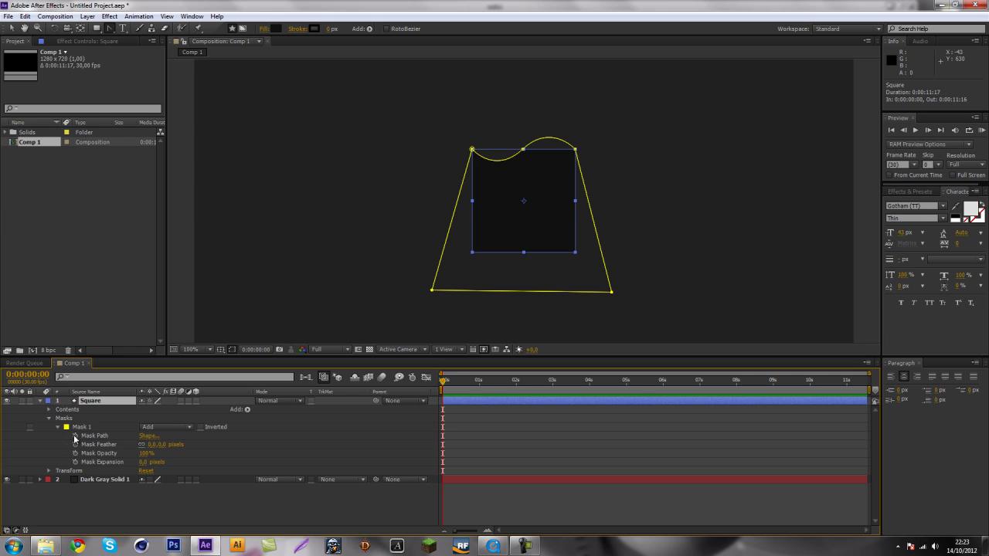
{"action": "left_click", "coordinate": [81, 436]}
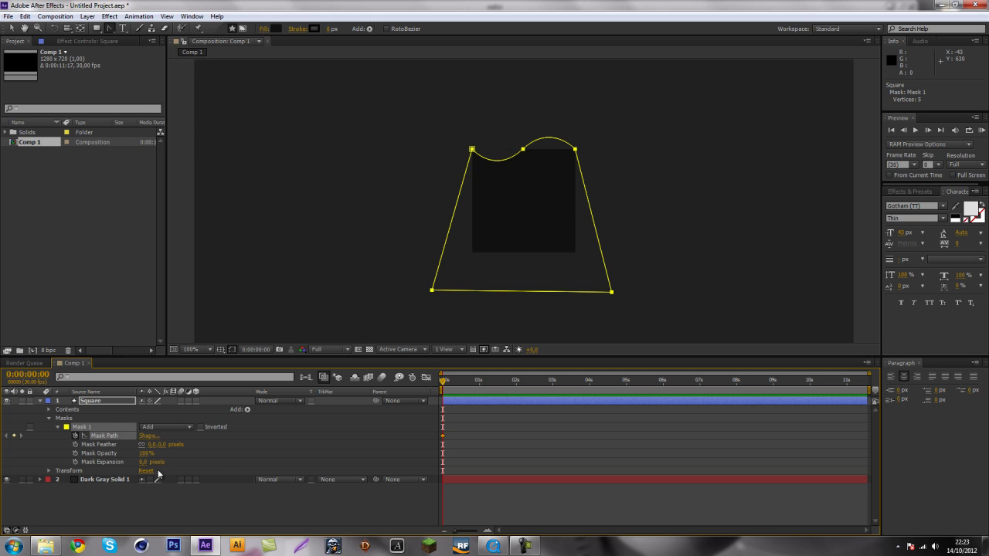
- Free-transform the whole mask and move it about 232 pixels down below the square
{"action": "left_click", "coordinate": [11, 29]}
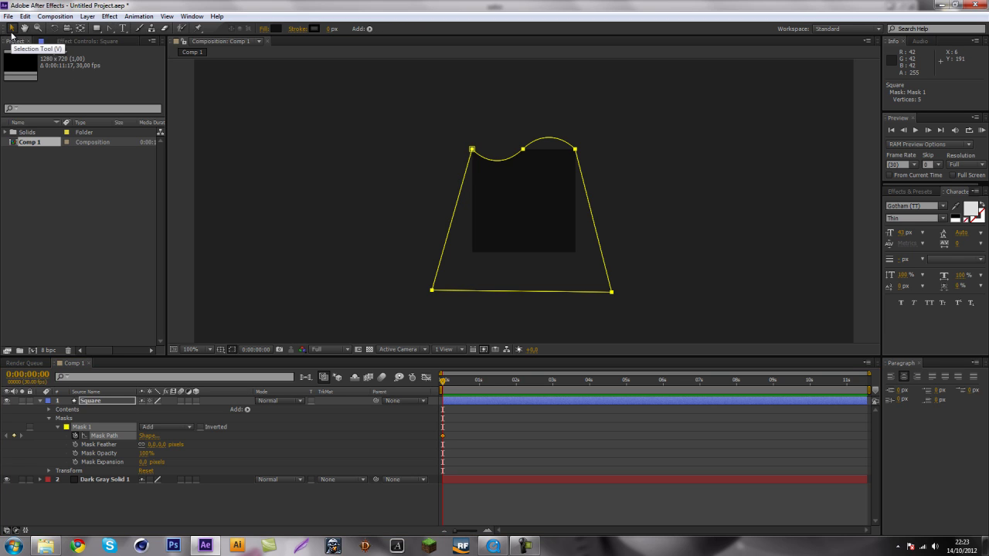
{"action": "double_click", "coordinate": [457, 210]}
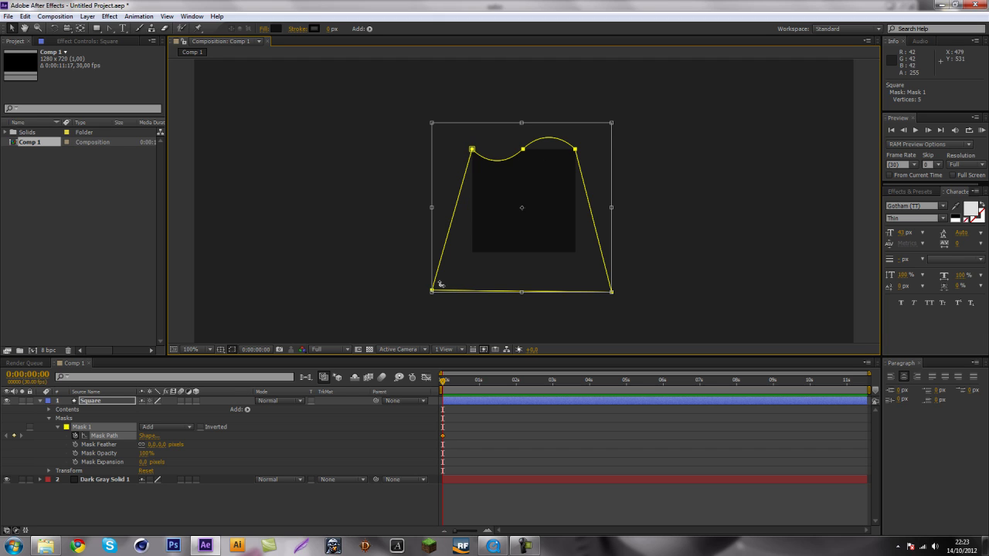
{"action": "left_click_drag", "start_coordinate": [512, 160], "coordinate": [521, 281]}
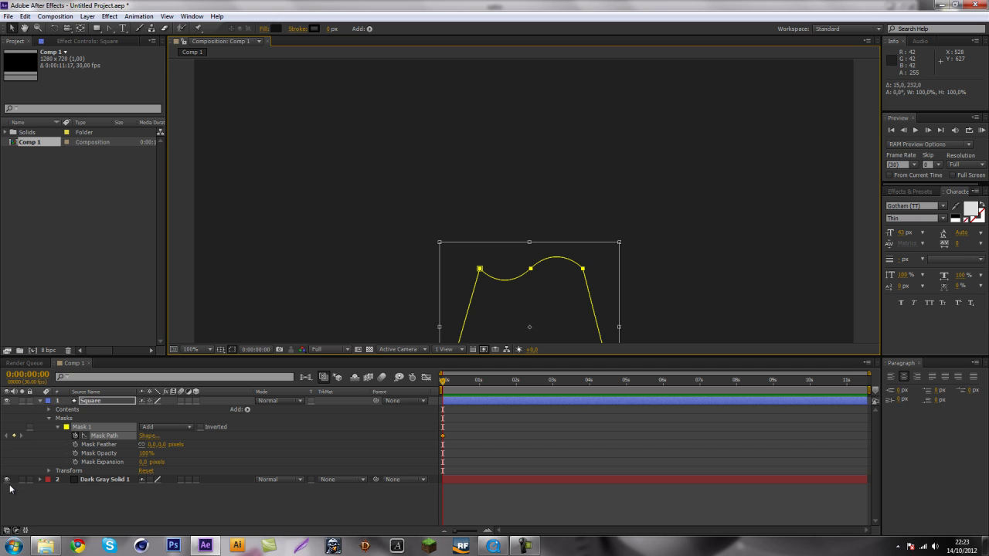
- At frame 20, raise the wavy mask to cover the square, then return the playhead to 0
{"action": "key", "text": "shift+Page_Down"}
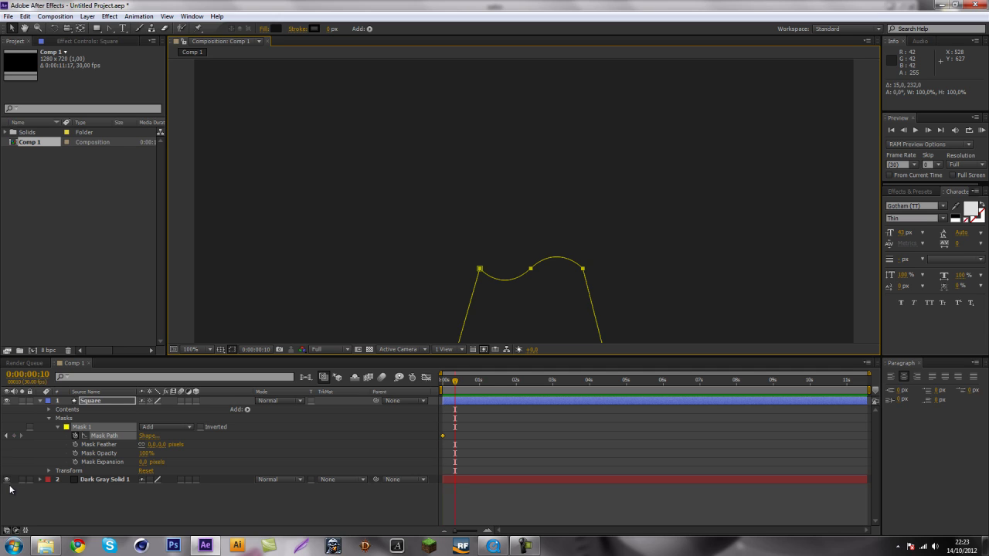
{"action": "key", "text": "shift+Page_Down"}
{"action": "key", "text": "comma"}
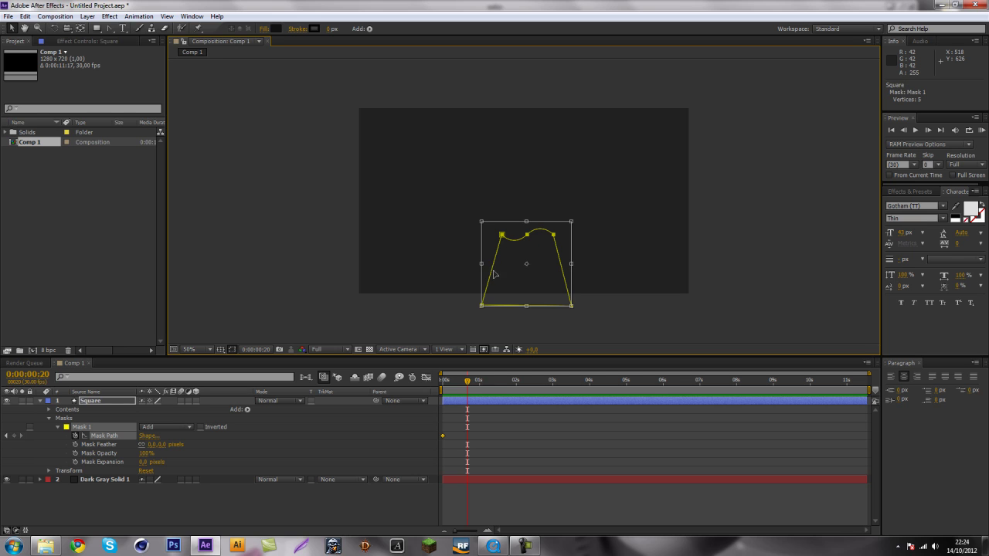
{"action": "left_click_drag", "start_coordinate": [516, 266], "coordinate": [513, 198]}
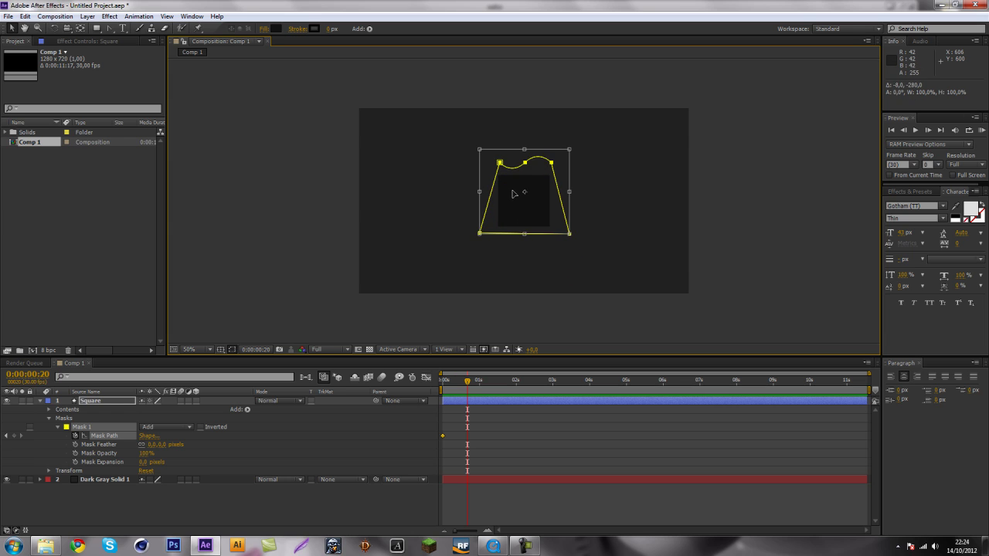
{"action": "key", "text": "period"}
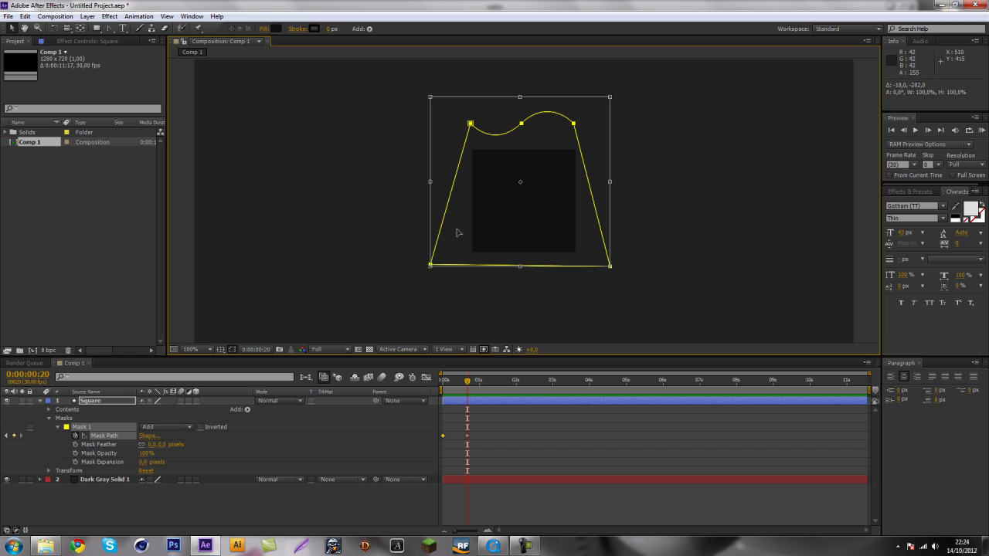
{"action": "left_click_drag", "start_coordinate": [494, 243], "coordinate": [496, 242]}
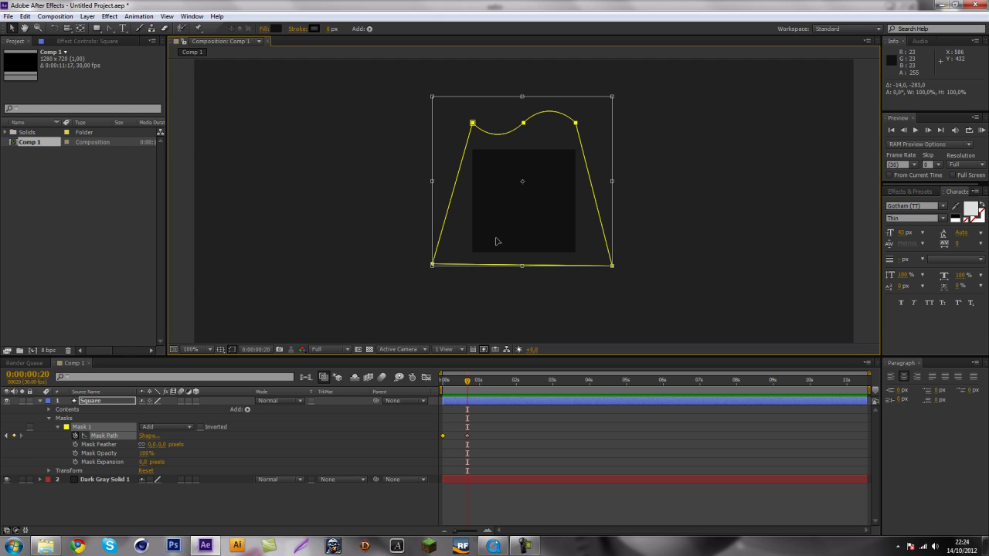
{"action": "left_click_drag", "start_coordinate": [466, 383], "coordinate": [442, 383]}
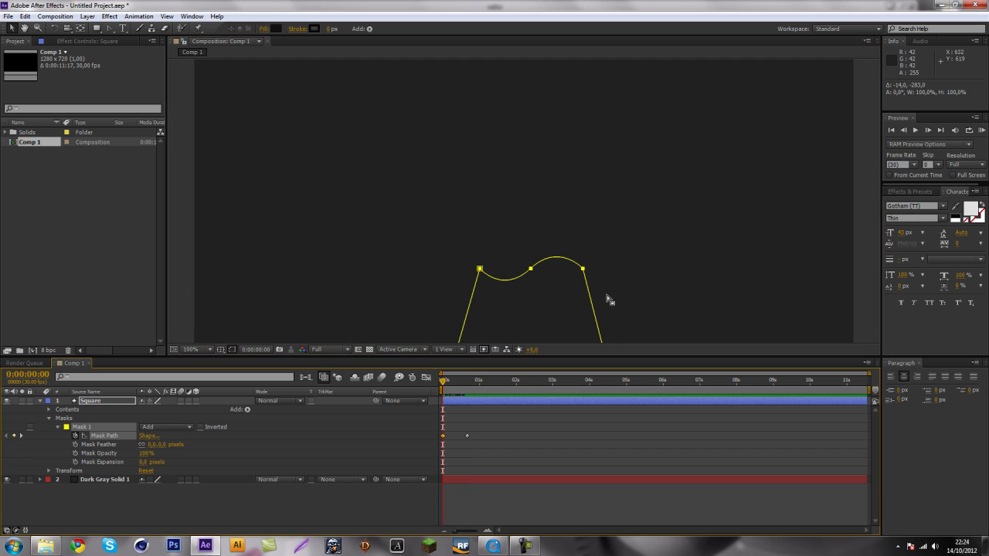
{"action": "key", "text": "comma"}
- Preview the un-eased wave reveal animation
{"action": "left_click", "coordinate": [978, 138]}
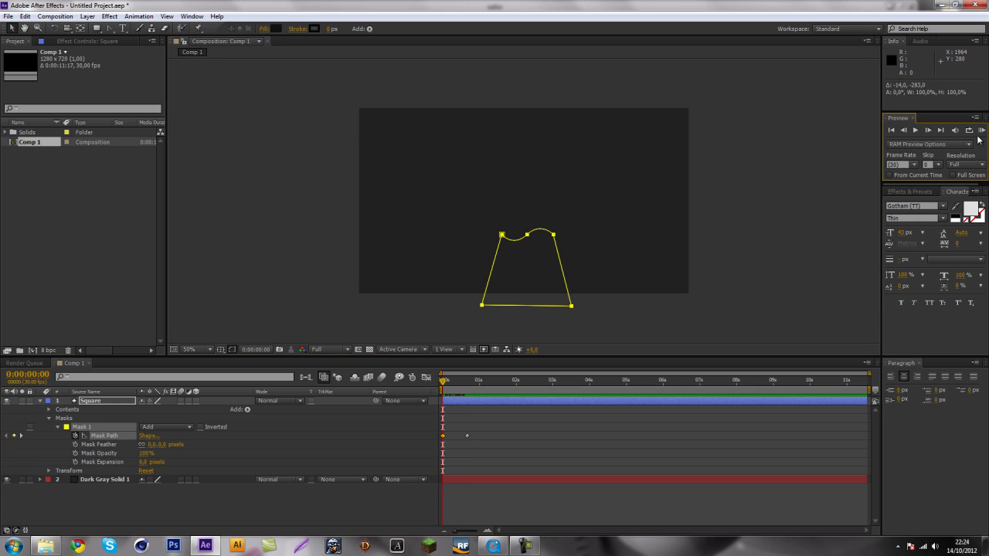
{"action": "left_click", "coordinate": [981, 132]}
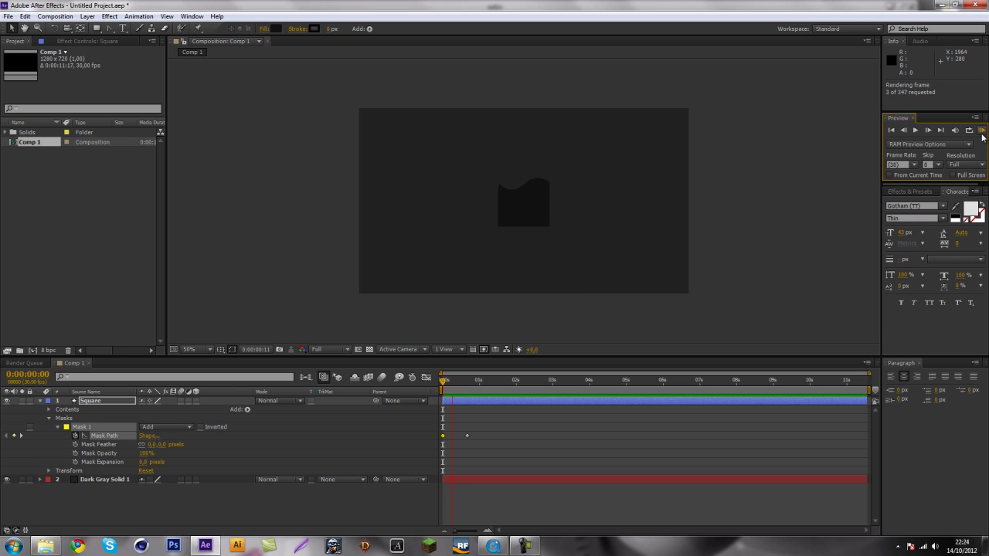
{"action": "left_click", "coordinate": [982, 134]}
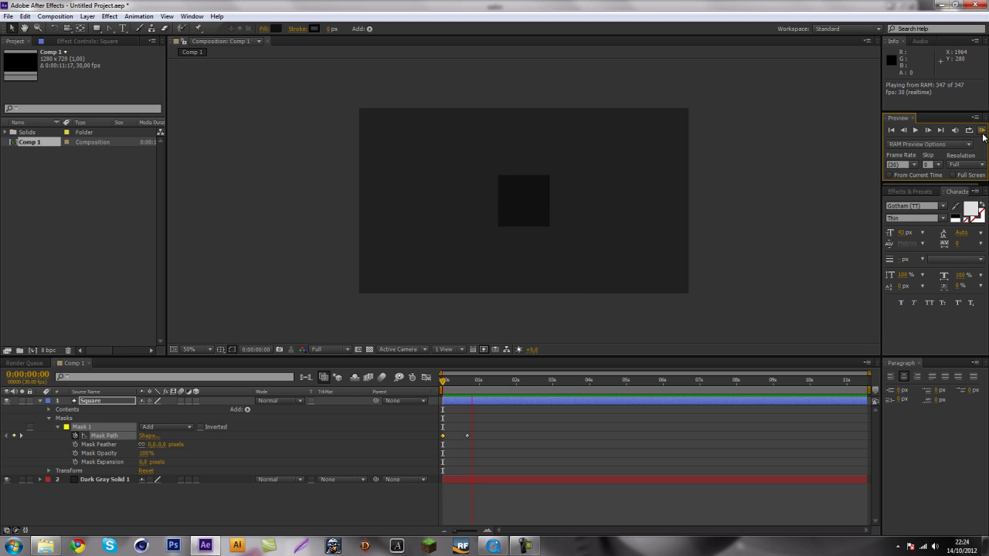
{"action": "left_click", "coordinate": [982, 134]}
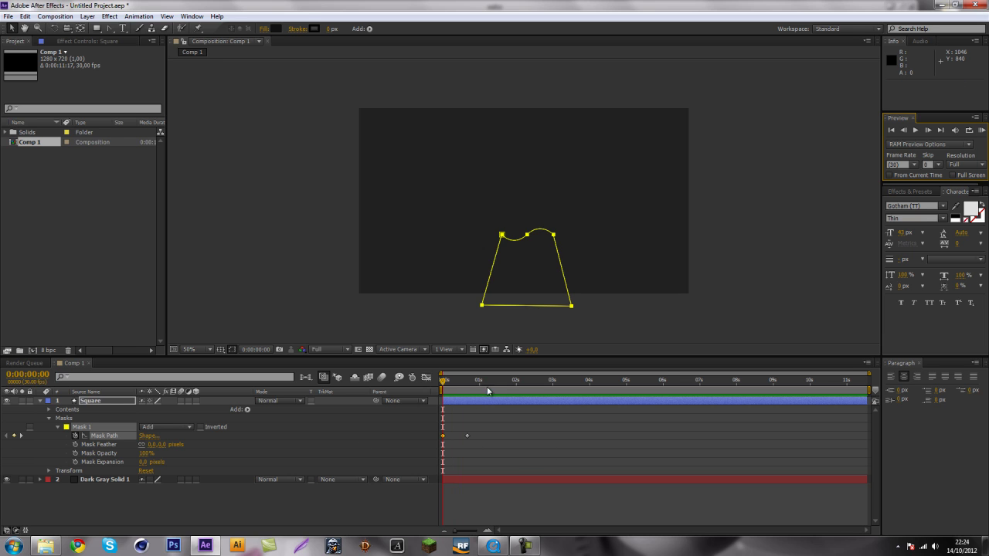
- Apply Easy Ease to both Mask Path keyframes
{"action": "left_click", "coordinate": [534, 454]}
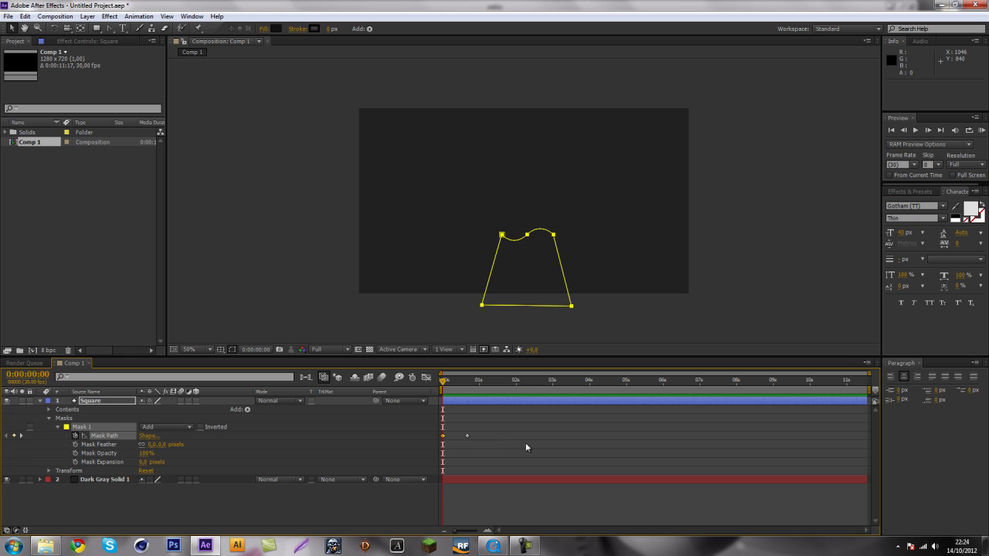
{"action": "left_click_drag", "start_coordinate": [619, 433], "coordinate": [454, 459]}
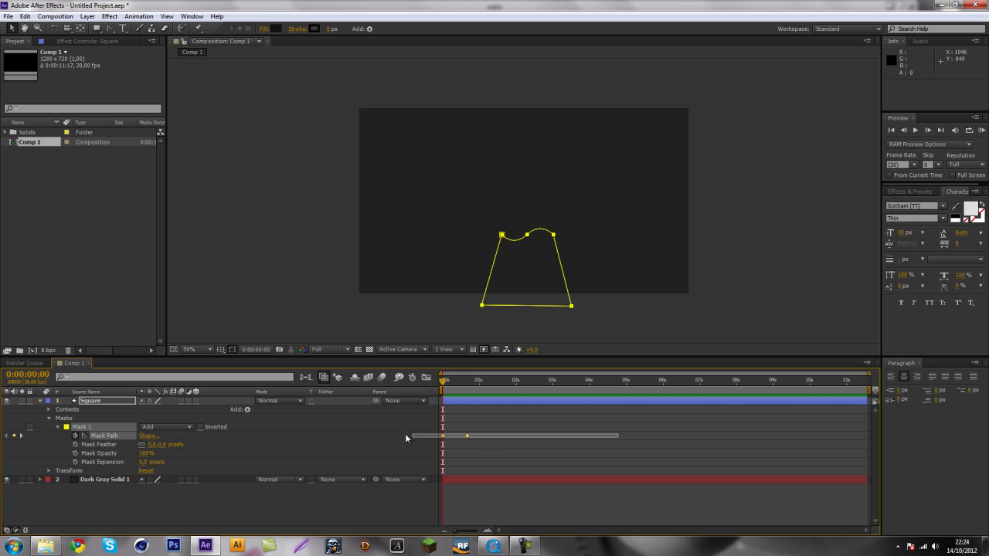
{"action": "right_click", "coordinate": [466, 436]}
{"action": "mouse_move", "coordinate": [510, 430]}
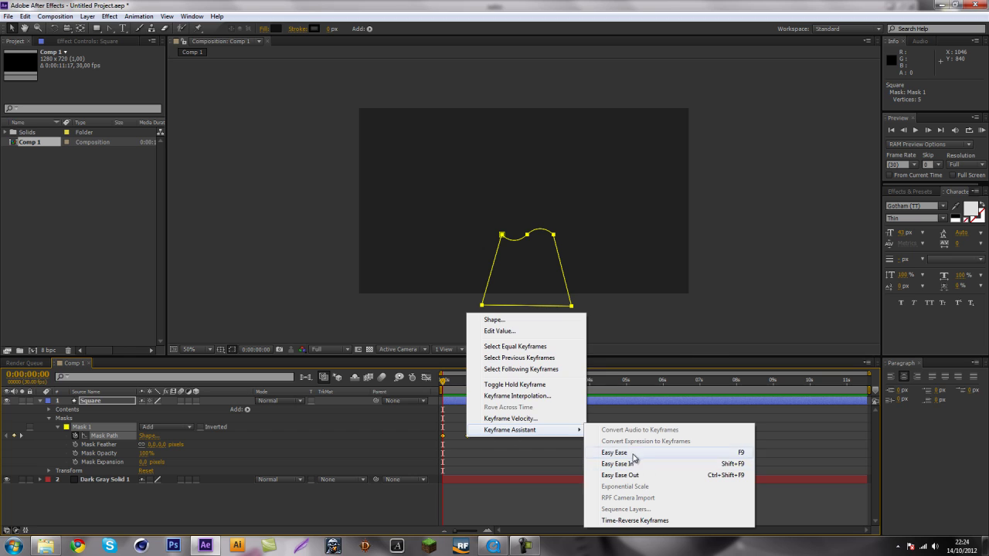
{"action": "left_click", "coordinate": [632, 454]}
- Preview the eased reveal and scrub to check the mask partway through
{"action": "left_click", "coordinate": [980, 129]}
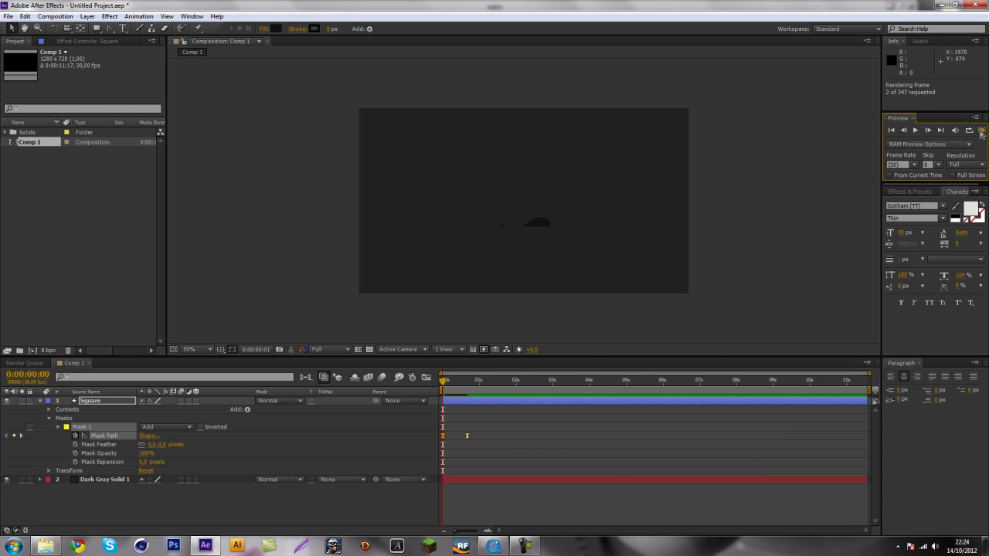
{"action": "left_click", "coordinate": [981, 132]}
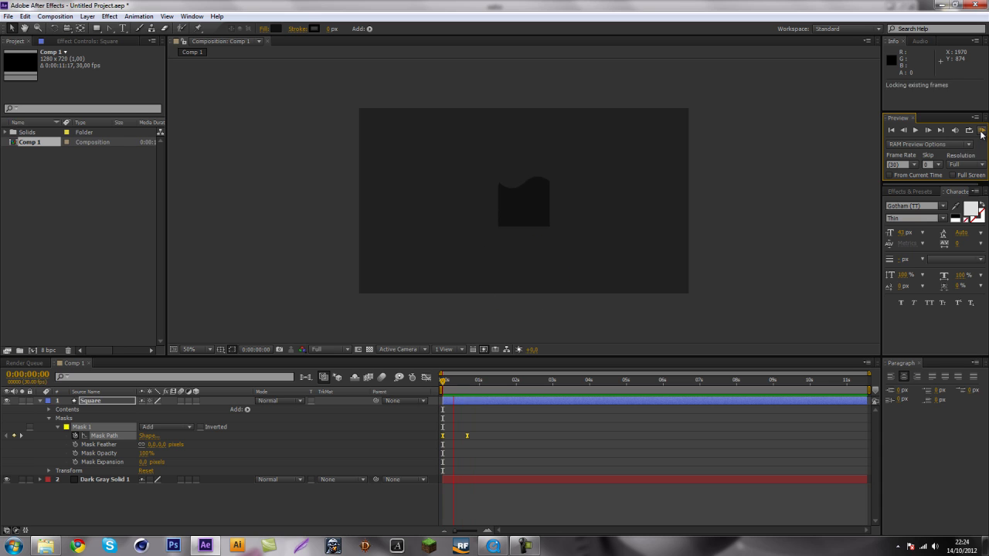
{"action": "left_click", "coordinate": [439, 446]}
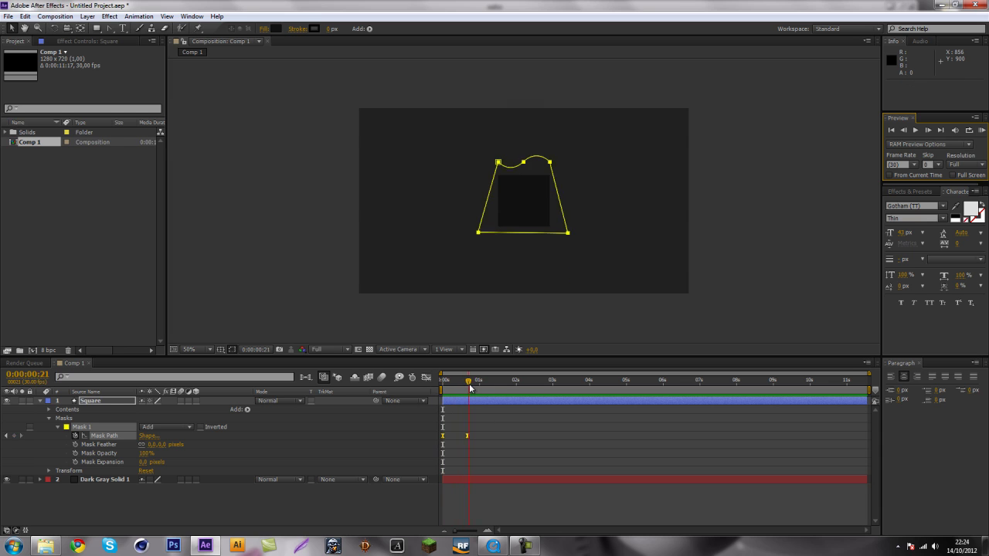
{"action": "left_click", "coordinate": [152, 425]}
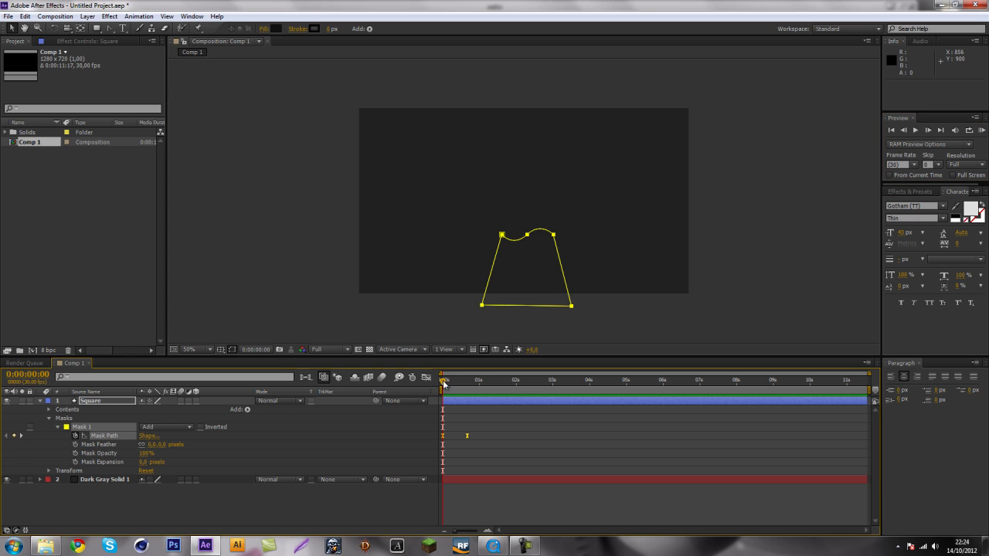
{"action": "left_click_drag", "start_coordinate": [443, 380], "coordinate": [455, 380]}
- Duplicate the Square layer and delay the copy by four frames
{"action": "left_click", "coordinate": [89, 401]}
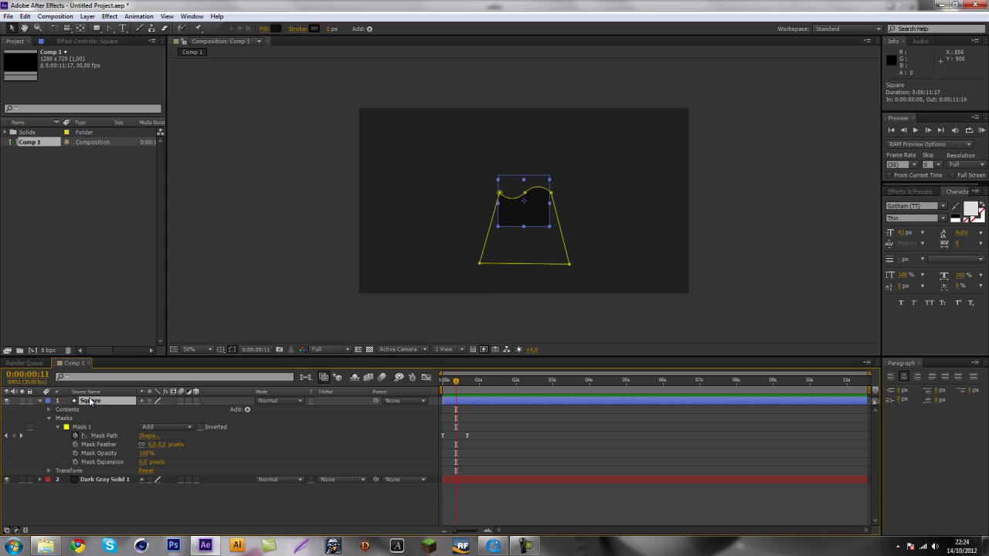
{"action": "key", "text": "ctrl+d"}
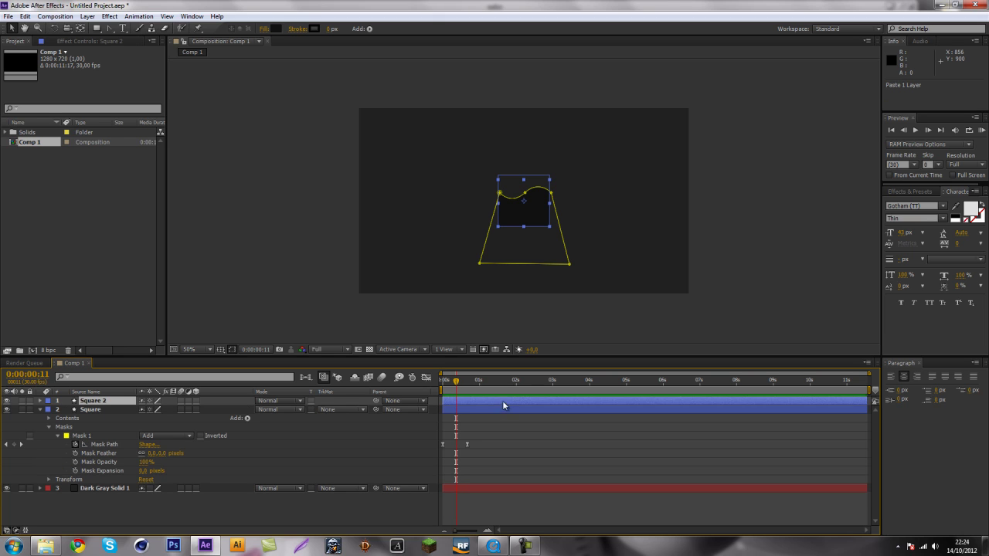
{"action": "left_click_drag", "start_coordinate": [448, 401], "coordinate": [453, 401]}
{"action": "key", "text": "Page_Up"}
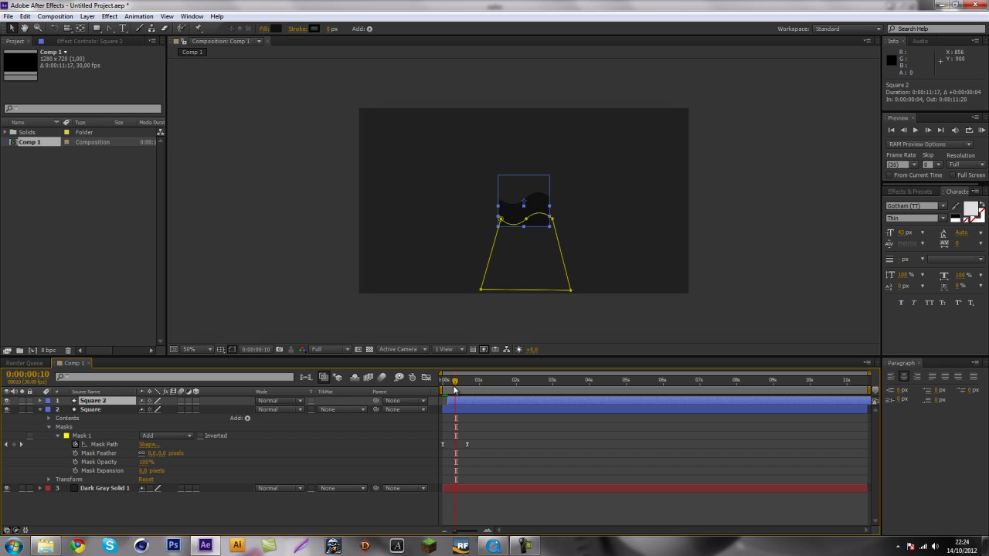
- Give the copy a lighter grey fill and scrub to preview the staggered waves
{"action": "left_click", "coordinate": [276, 29]}
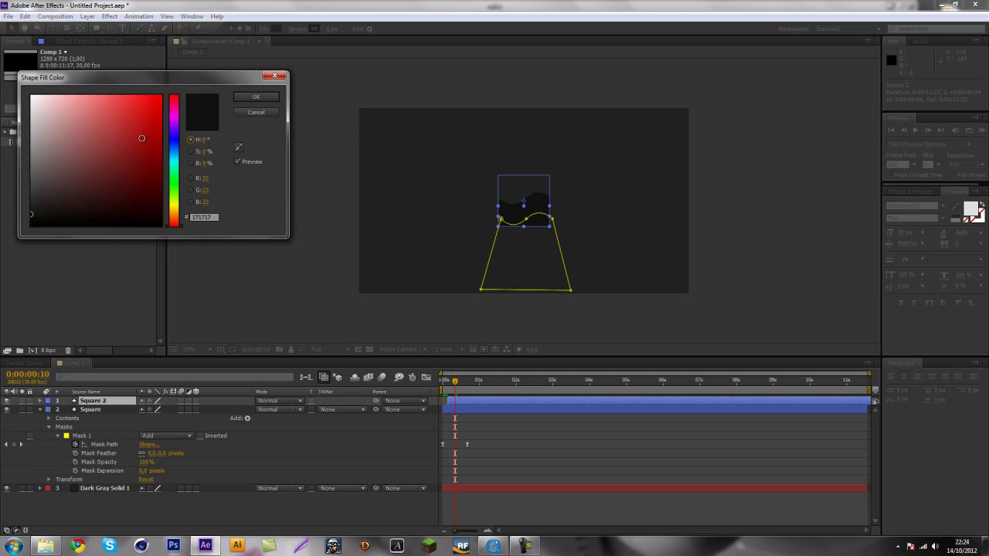
{"action": "left_click", "coordinate": [31, 186]}
{"action": "key", "text": "Return"}
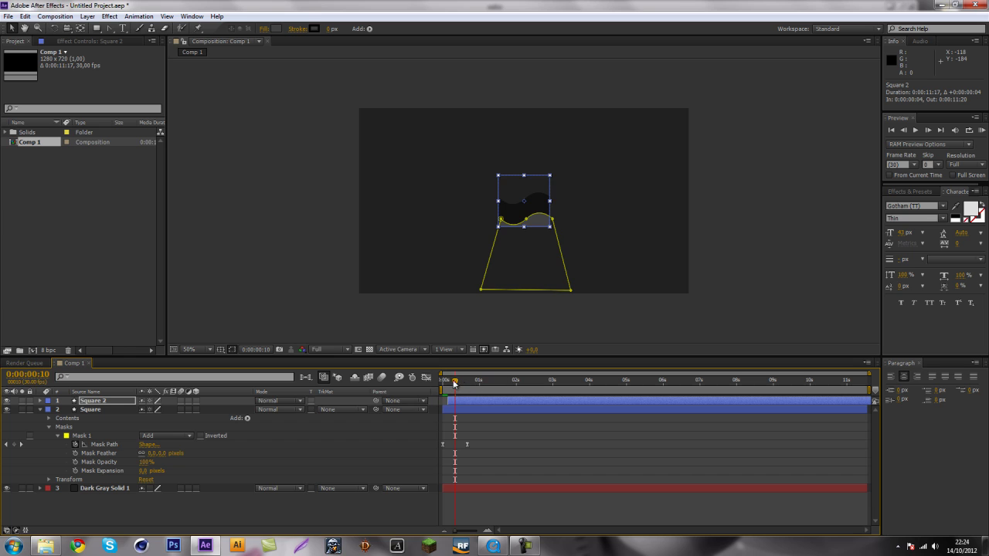
{"action": "left_click_drag", "start_coordinate": [455, 381], "coordinate": [484, 381]}
{"action": "key", "text": "Delete"}
{"action": "left_click", "coordinate": [86, 402]}
{"action": "key", "text": "Delete"}
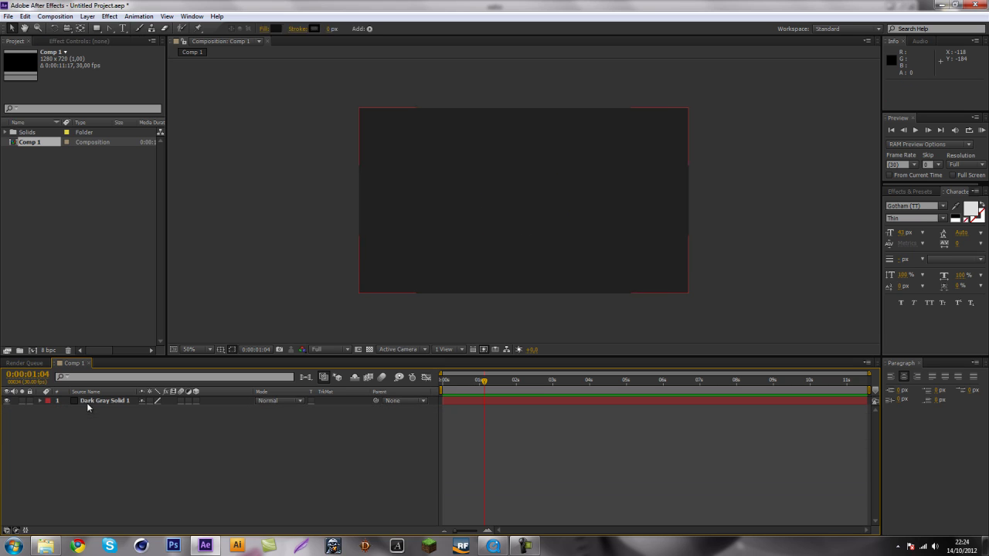
{"action": "left_click", "coordinate": [496, 546]}
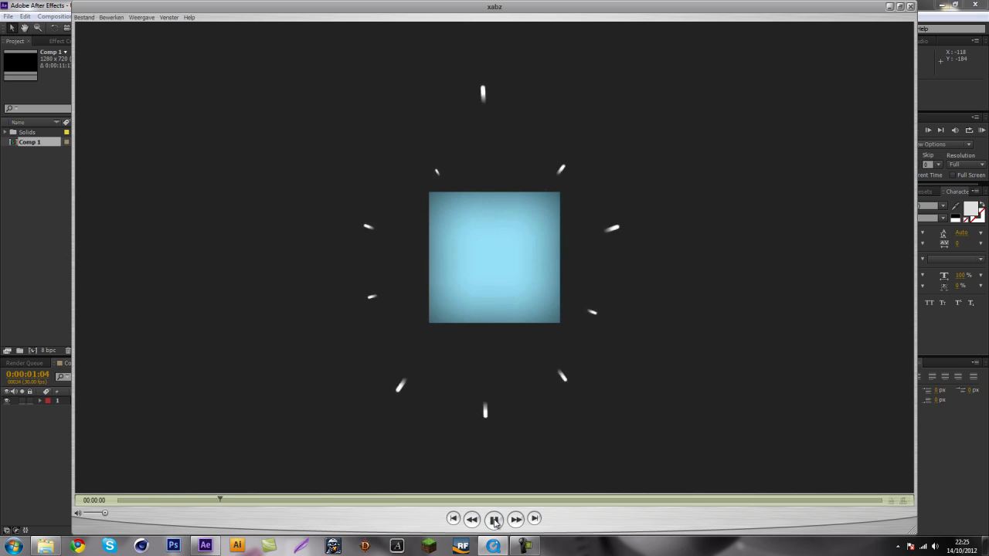
{"action": "left_click", "coordinate": [494, 520]}
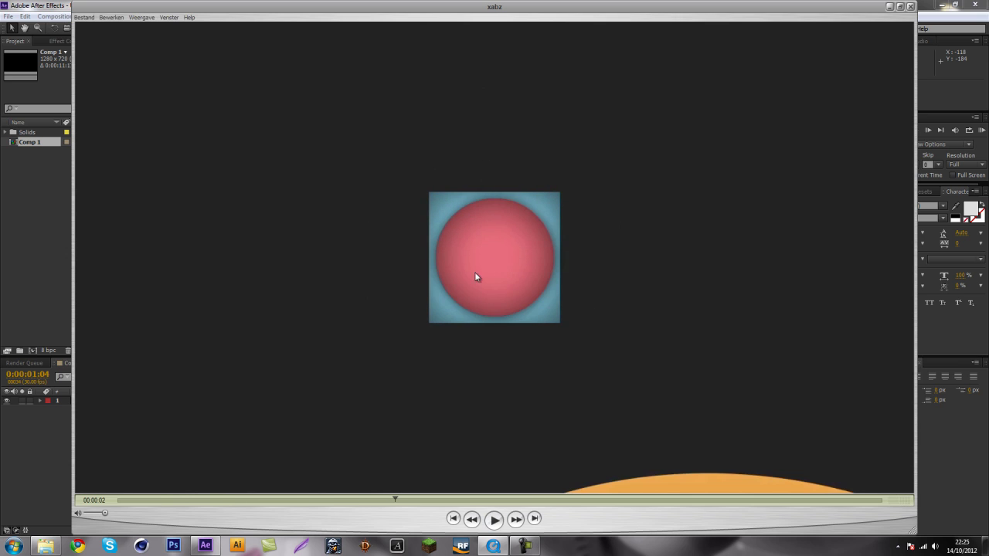
{"action": "left_click_drag", "start_coordinate": [393, 499], "coordinate": [322, 492]}
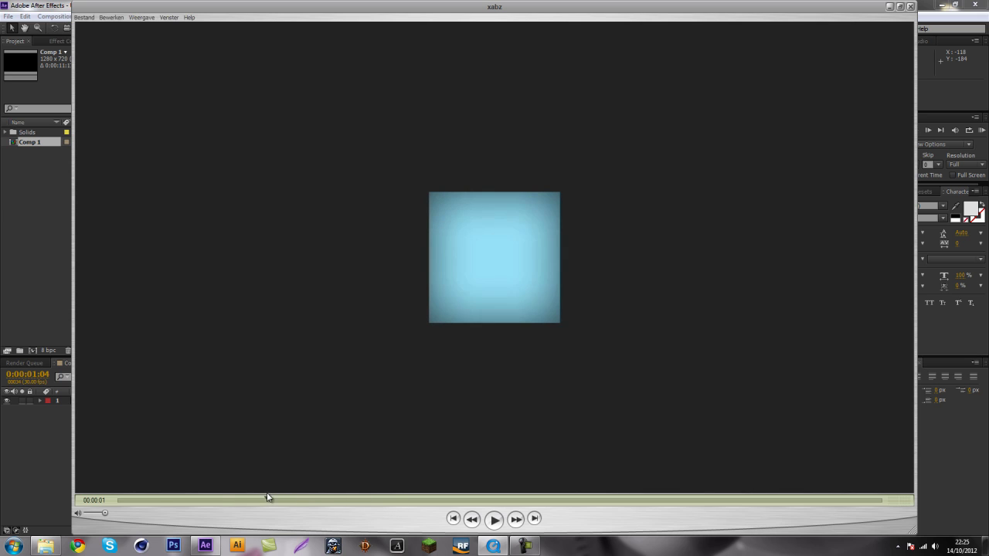
{"action": "left_click", "coordinate": [58, 452]}
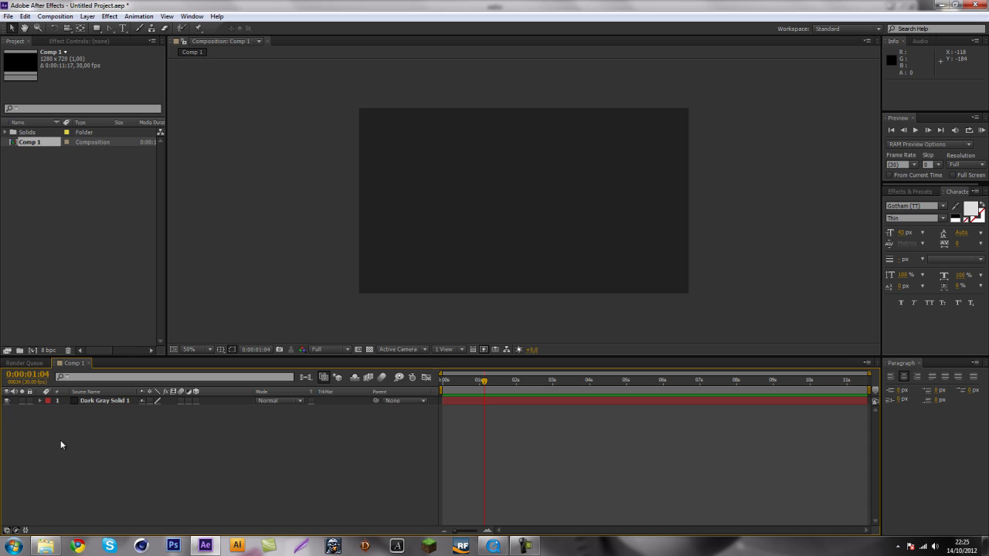
{"action": "key", "text": "ctrl+z"}
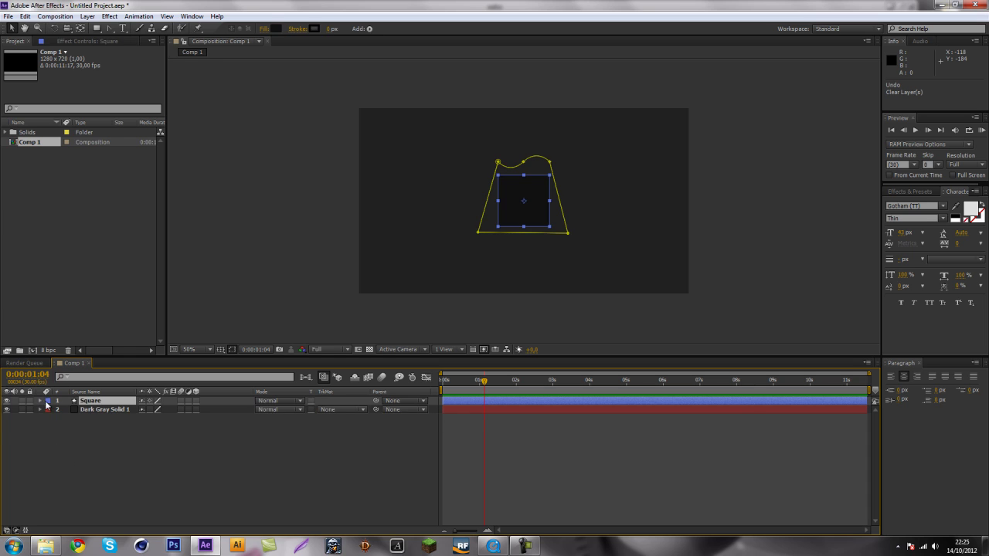
{"action": "left_click", "coordinate": [41, 401]}
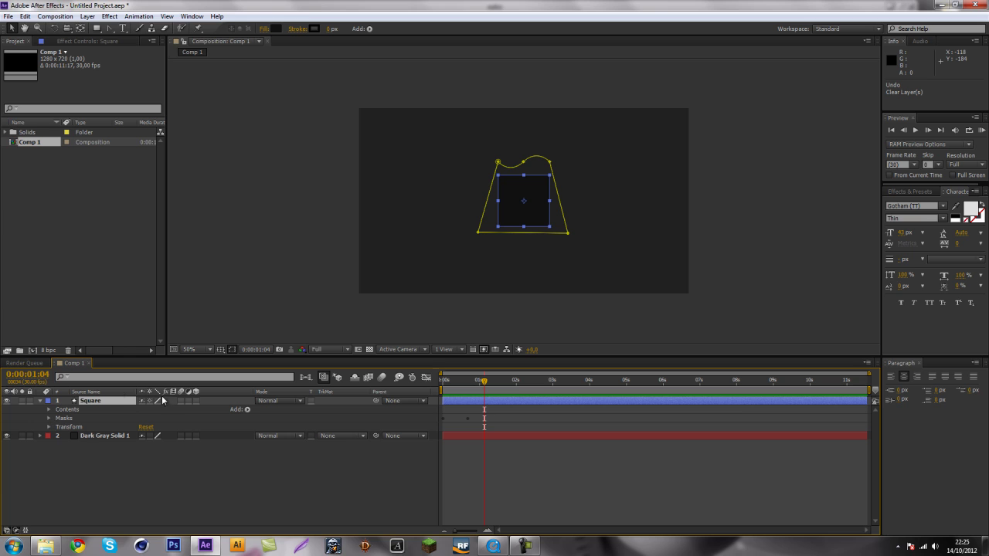
{"action": "left_click", "coordinate": [247, 409]}
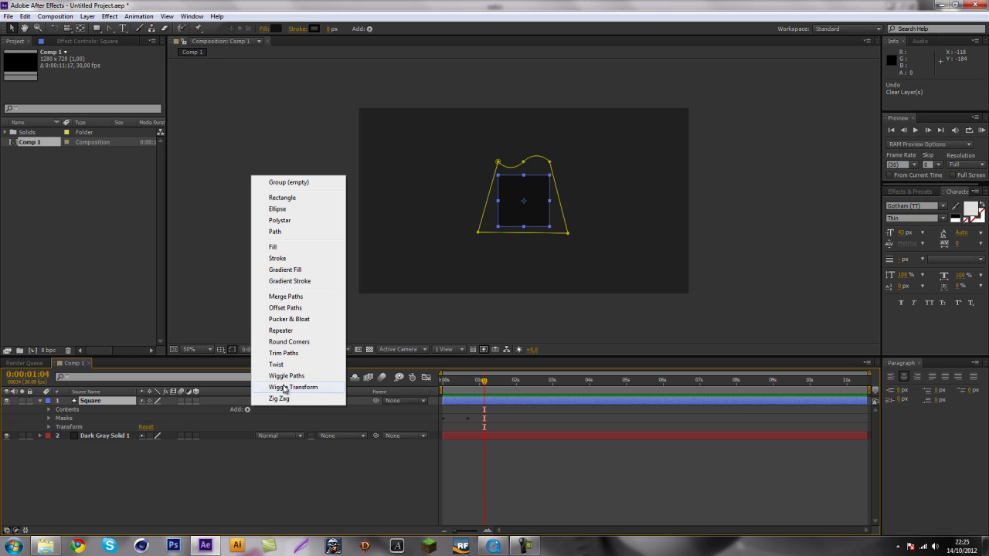
{"action": "left_click", "coordinate": [297, 346]}
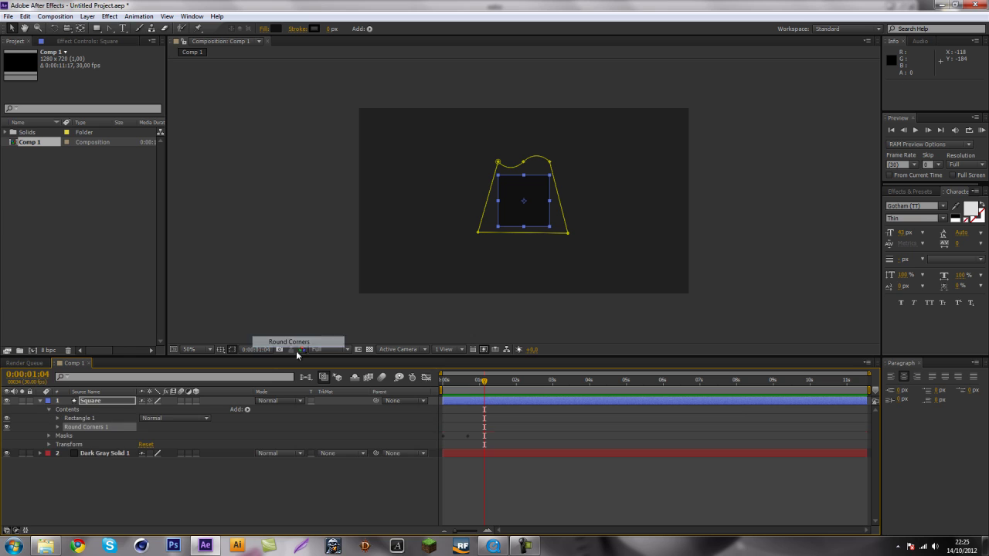
{"action": "left_click", "coordinate": [58, 428]}
{"action": "left_click_drag", "start_coordinate": [142, 439], "coordinate": [404, 428]}
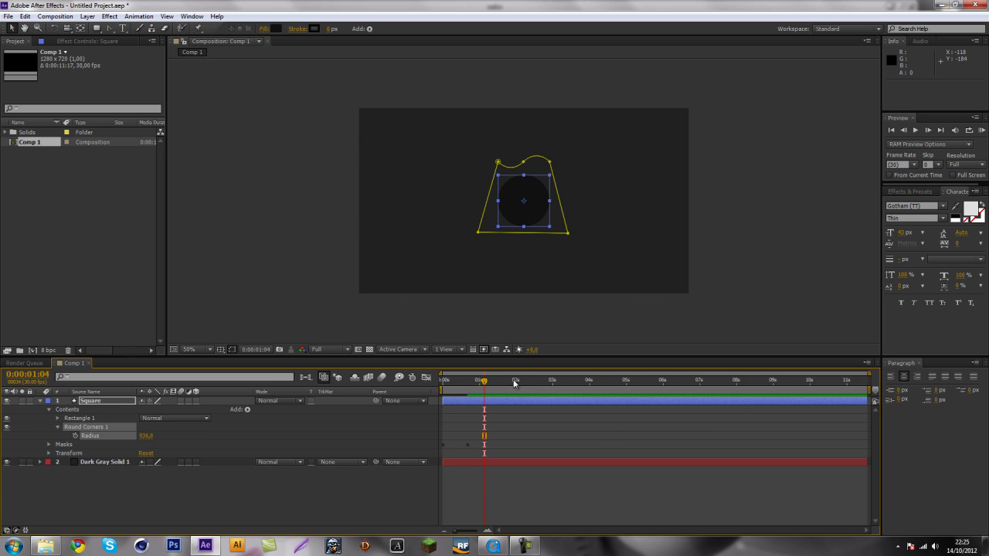
{"action": "left_click_drag", "start_coordinate": [480, 387], "coordinate": [460, 390]}
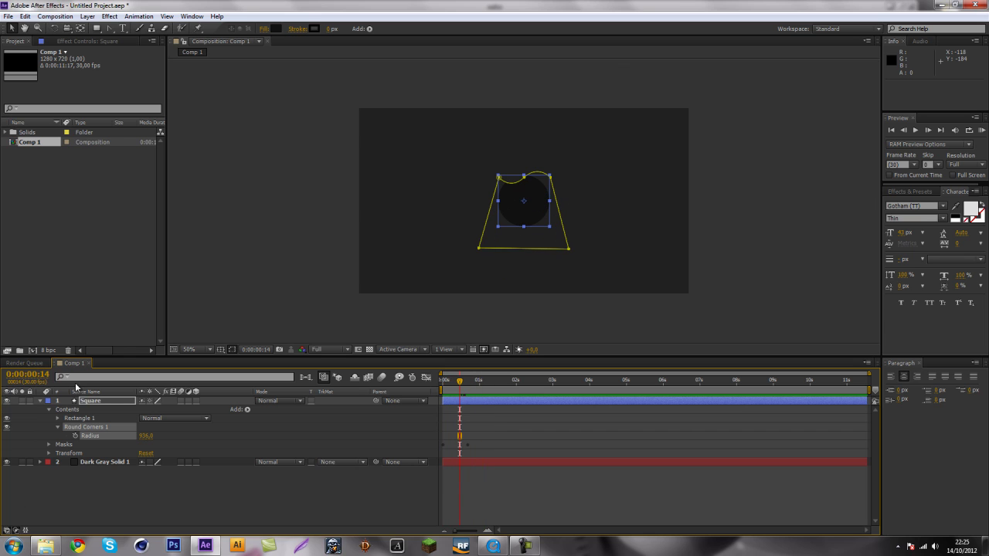
{"action": "left_click", "coordinate": [80, 402]}
- Delete the remaining Square layer and replay the orange wave-reveal sample in QuickTime
{"action": "key", "text": "Delete"}
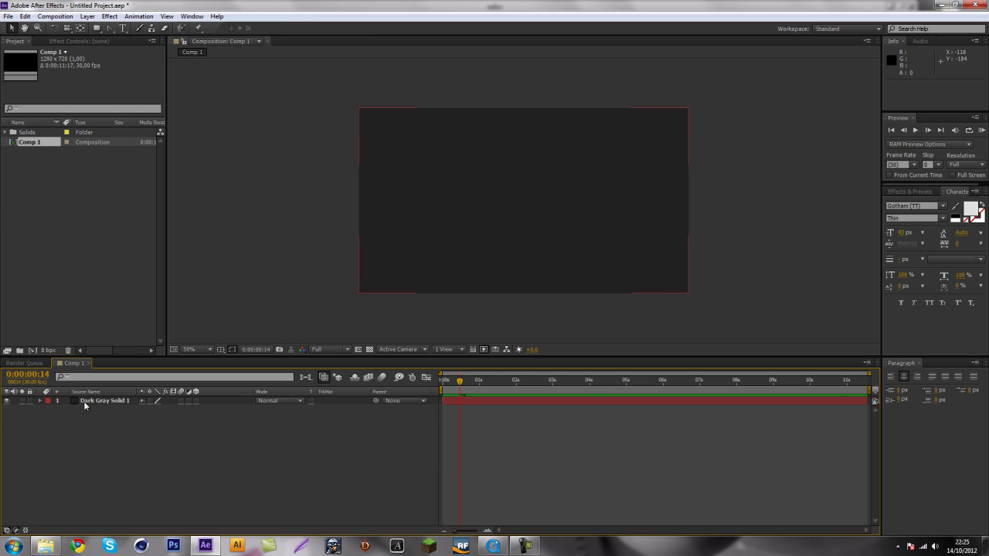
{"action": "left_click", "coordinate": [493, 545]}
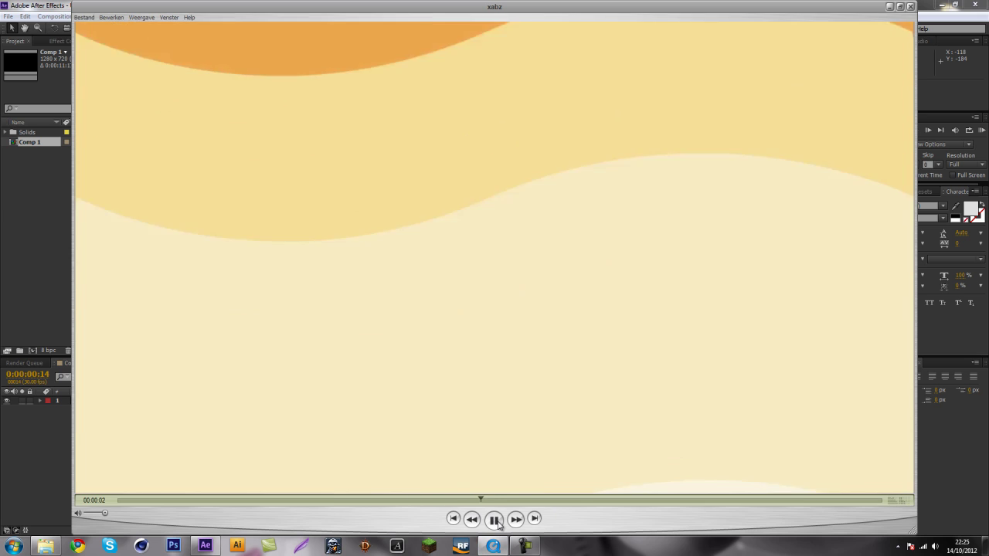
{"action": "key", "text": "space"}
- Back in After Effects, bring up the timeline's context menu for adding a new layer
{"action": "left_click", "coordinate": [3, 461]}
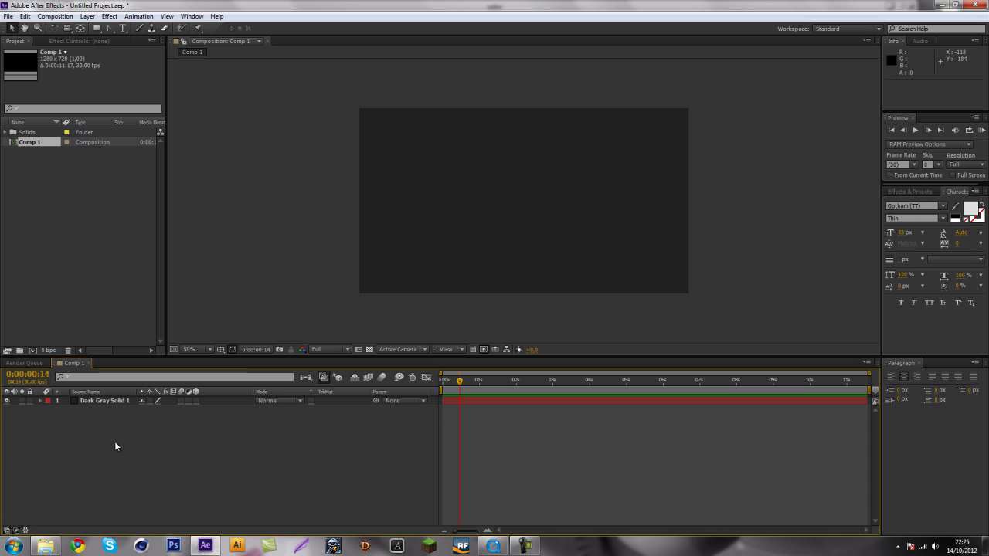
{"action": "right_click", "coordinate": [114, 441]}
{"action": "left_click", "coordinate": [114, 344]}
{"action": "right_click", "coordinate": [216, 471]}
{"action": "mouse_move", "coordinate": [294, 359]}
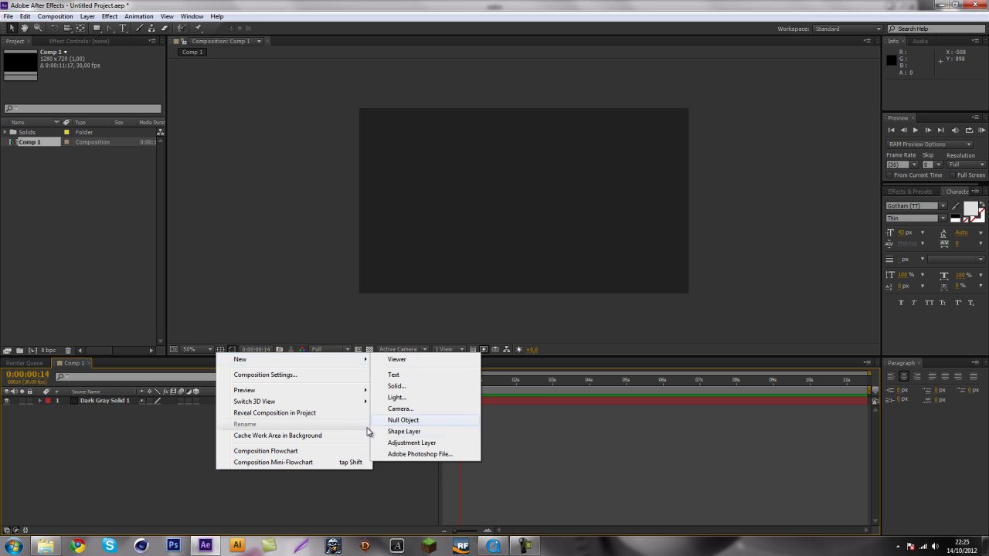
- Create a full-frame solid coloured pale yellow, named Pale Yellow Solid 1
{"action": "left_click", "coordinate": [433, 386]}
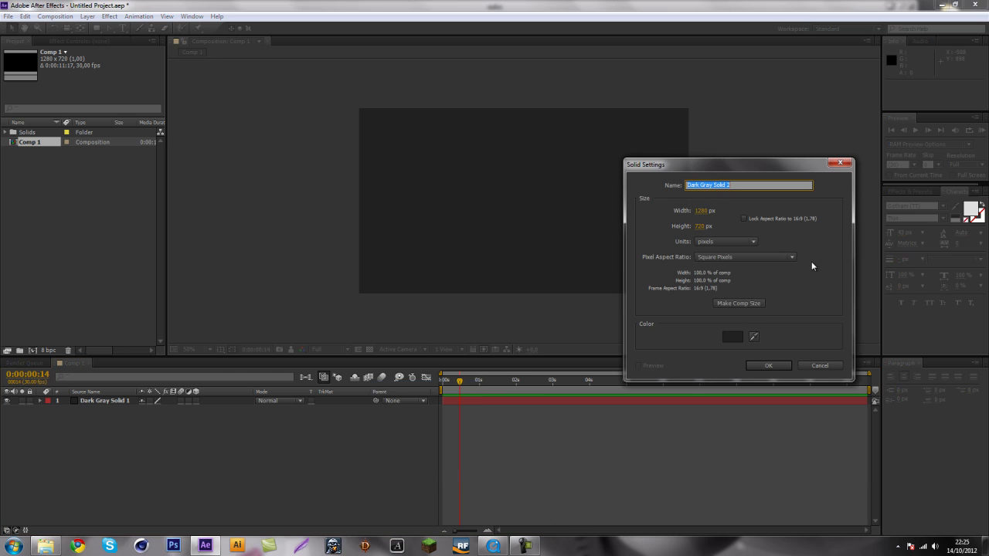
{"action": "left_click", "coordinate": [727, 337]}
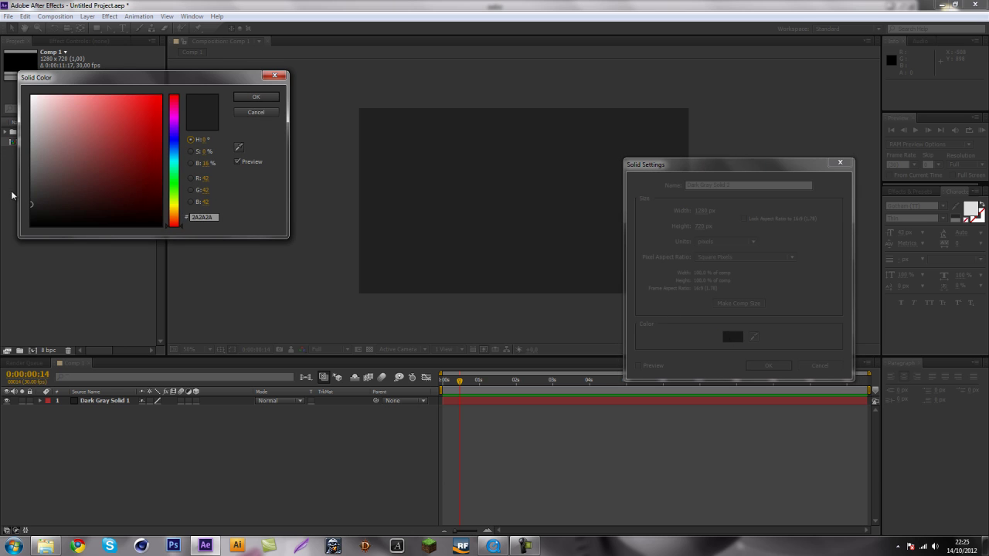
{"action": "left_click", "coordinate": [174, 205]}
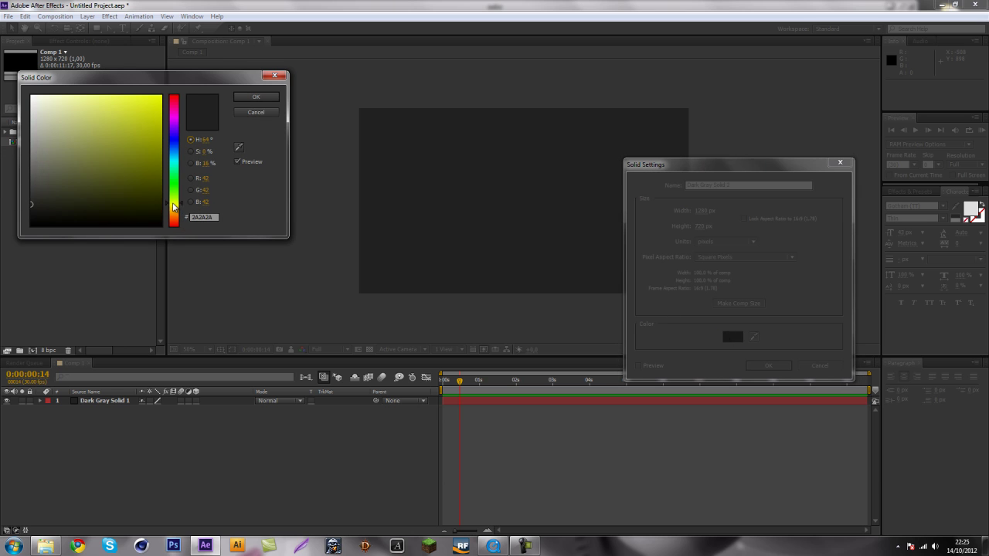
{"action": "left_click", "coordinate": [57, 99]}
{"action": "key", "text": "Return"}
{"action": "key", "text": "Return"}
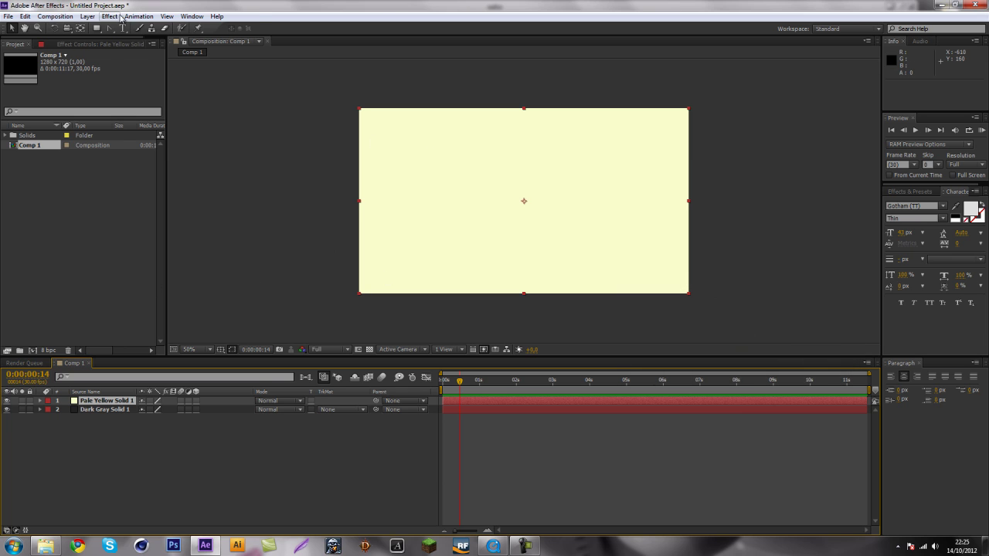
- Add a new mask to the yellow solid with a top-middle vertex and bottom corners pulled outward
{"action": "left_click", "coordinate": [87, 17]}
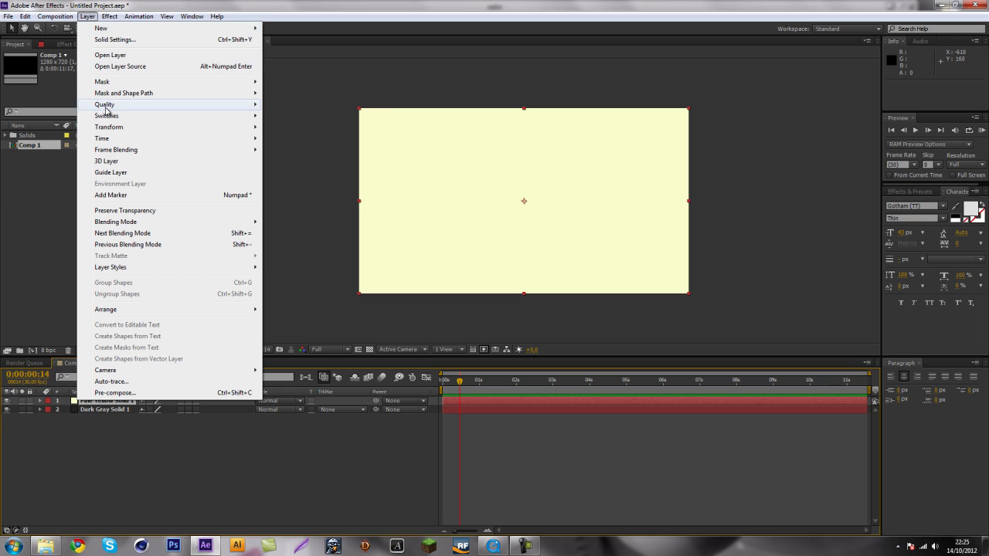
{"action": "left_click", "coordinate": [298, 82]}
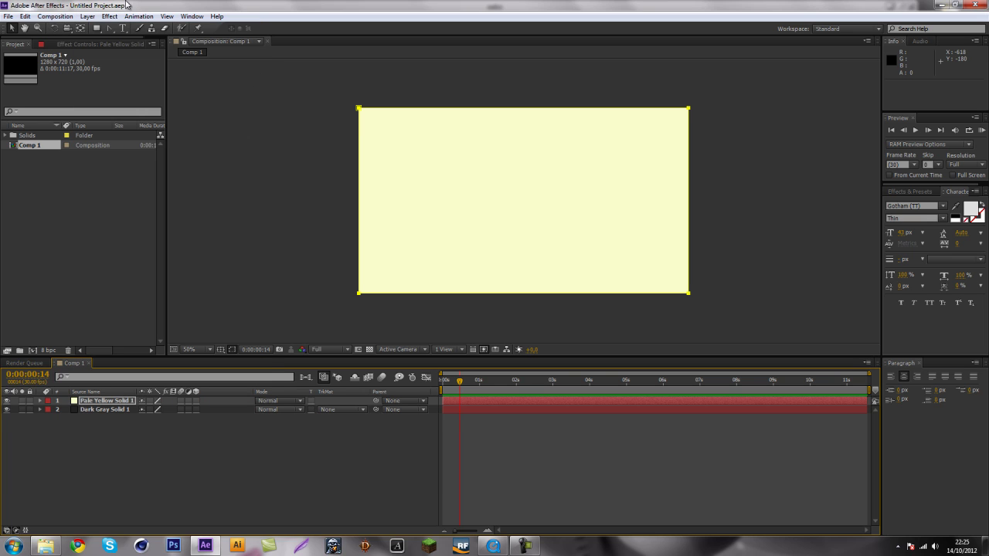
{"action": "left_click_drag", "start_coordinate": [109, 27], "coordinate": [121, 42]}
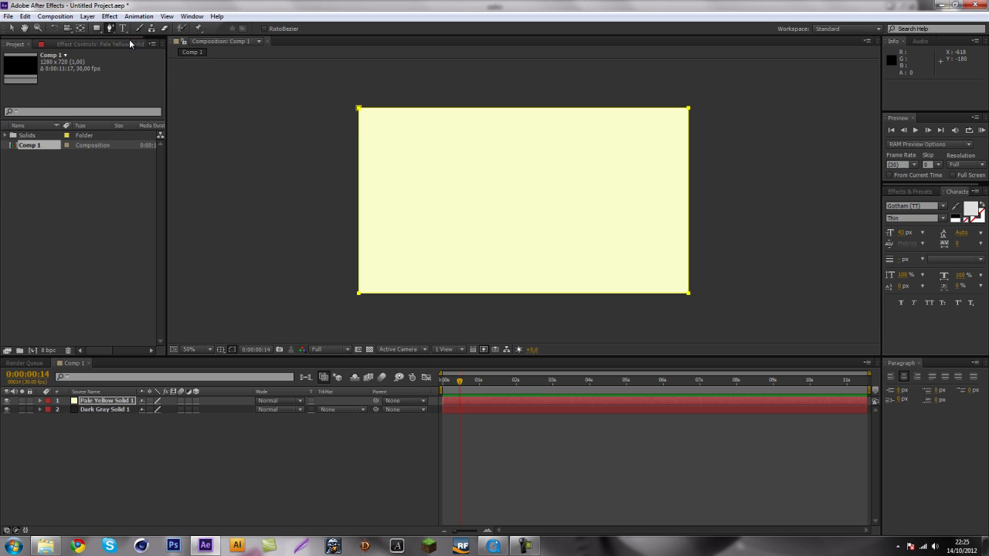
{"action": "scroll", "coordinate": [530, 88], "scroll_direction": "up", "scroll_amount": 2}
{"action": "scroll", "coordinate": [533, 69], "scroll_direction": "down", "scroll_amount": 2}
{"action": "left_click", "coordinate": [518, 109]}
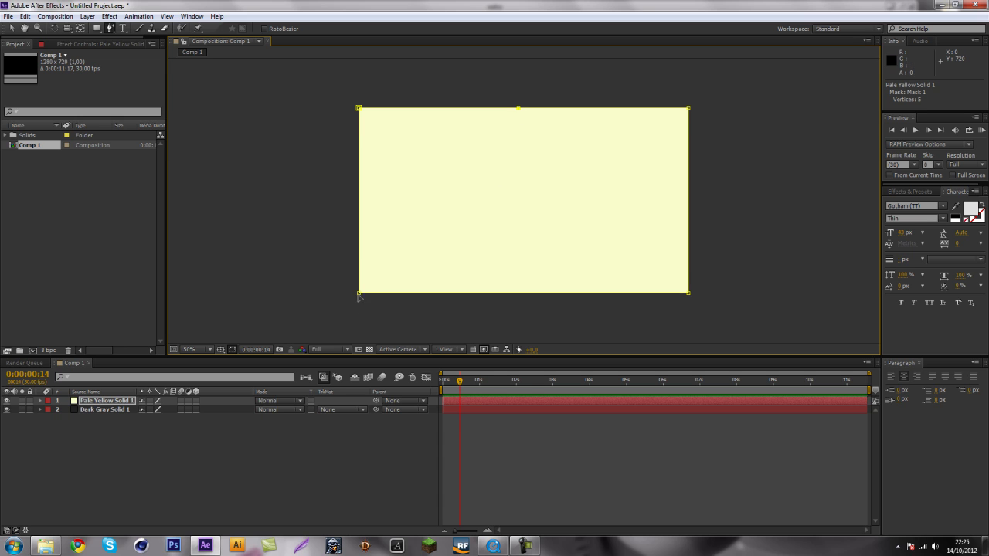
{"action": "left_click_drag", "start_coordinate": [358, 293], "coordinate": [308, 334]}
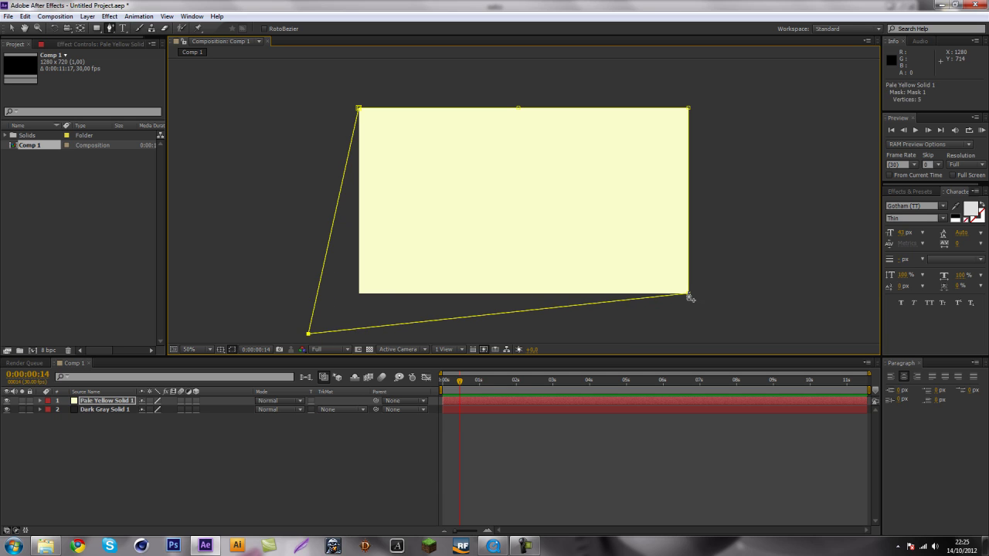
{"action": "left_click_drag", "start_coordinate": [688, 295], "coordinate": [724, 337]}
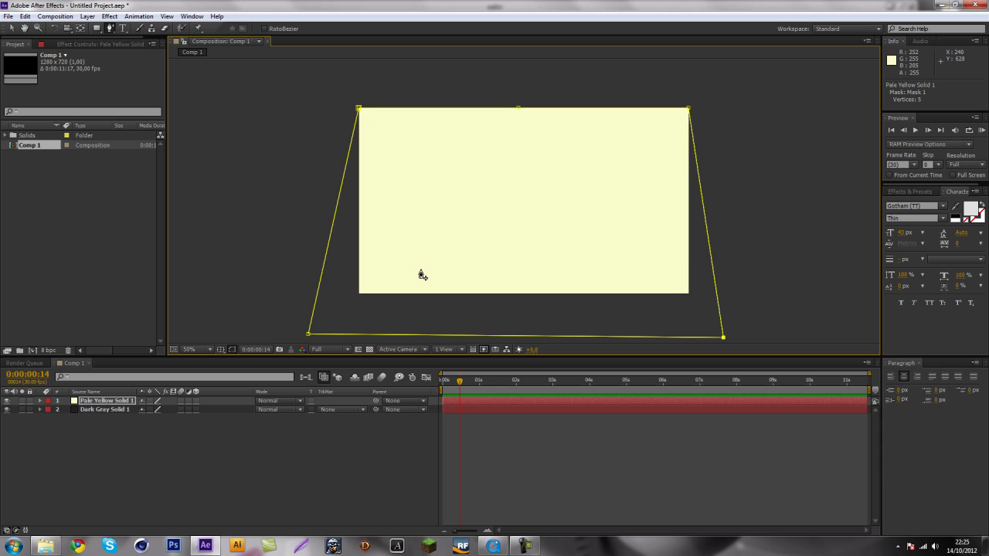
{"action": "key", "text": "comma"}
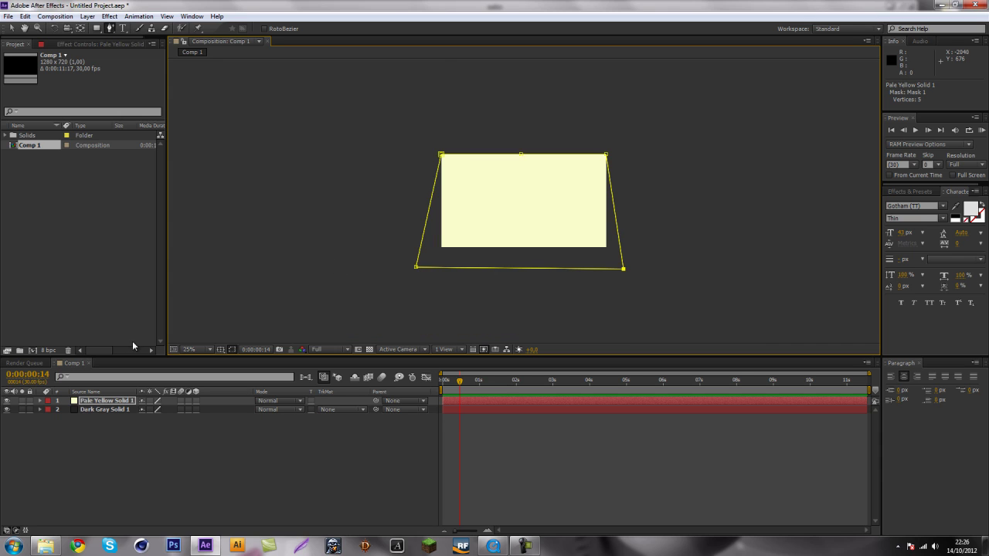
- Curve the top-middle mask vertex with Convert Vertex into a wave
{"action": "left_click_drag", "start_coordinate": [110, 28], "coordinate": [142, 73]}
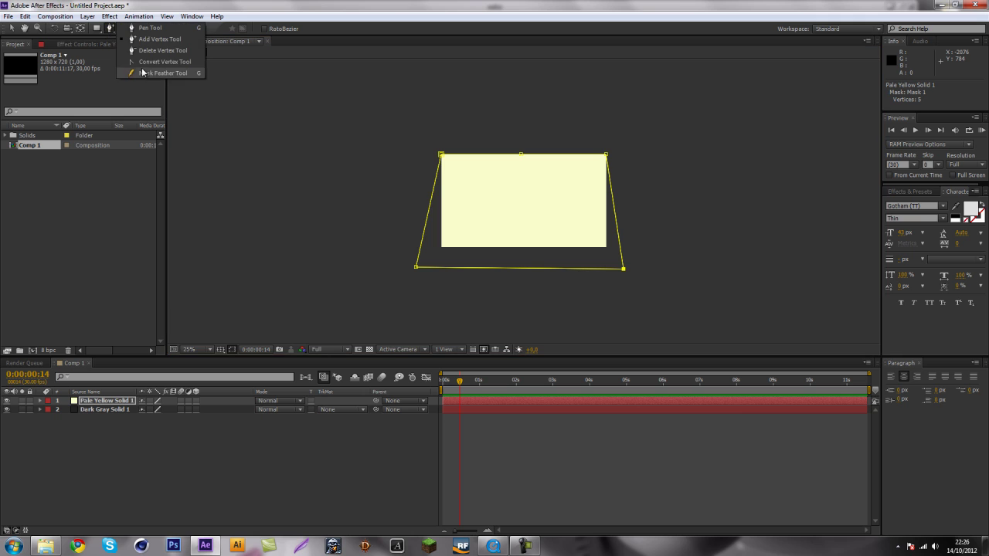
{"action": "left_click", "coordinate": [143, 73]}
{"action": "scroll", "coordinate": [585, 214], "scroll_direction": "up", "scroll_amount": 4}
{"action": "scroll", "coordinate": [503, 116], "scroll_direction": "down", "scroll_amount": 2}
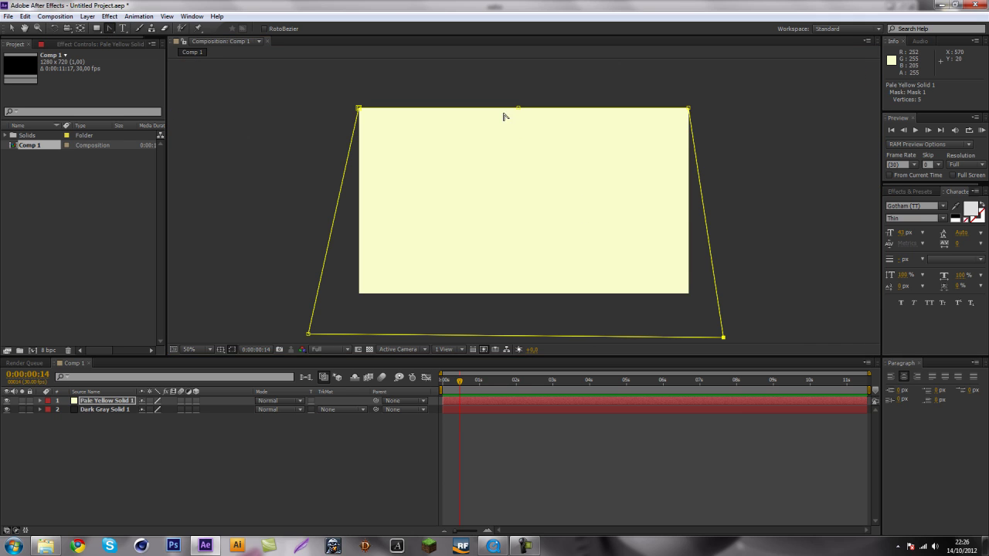
{"action": "left_click_drag", "start_coordinate": [518, 108], "coordinate": [450, 160]}
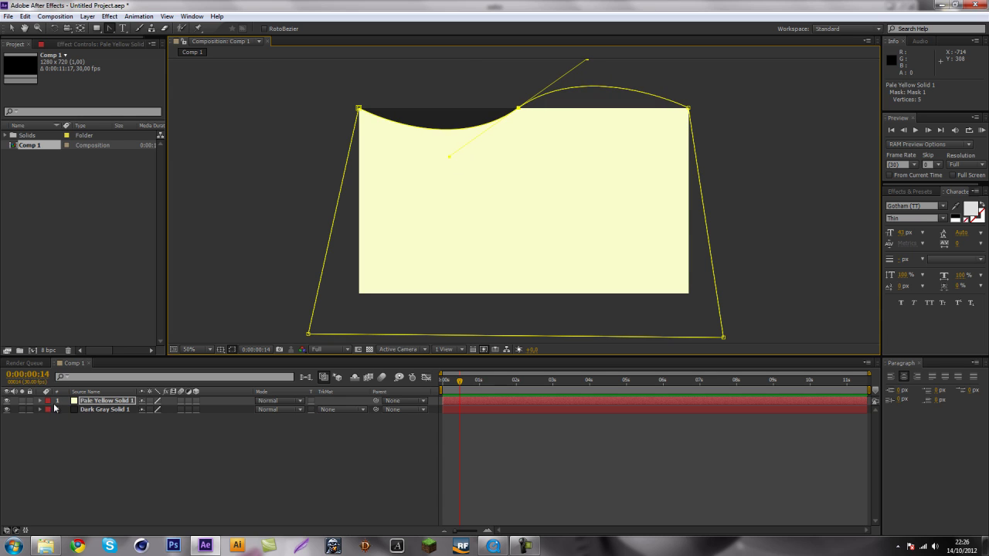
- Set a Mask Path keyframe on Mask 1 at 0 seconds
{"action": "left_click", "coordinate": [40, 401]}
{"action": "left_click_drag", "start_coordinate": [463, 387], "coordinate": [306, 388]}
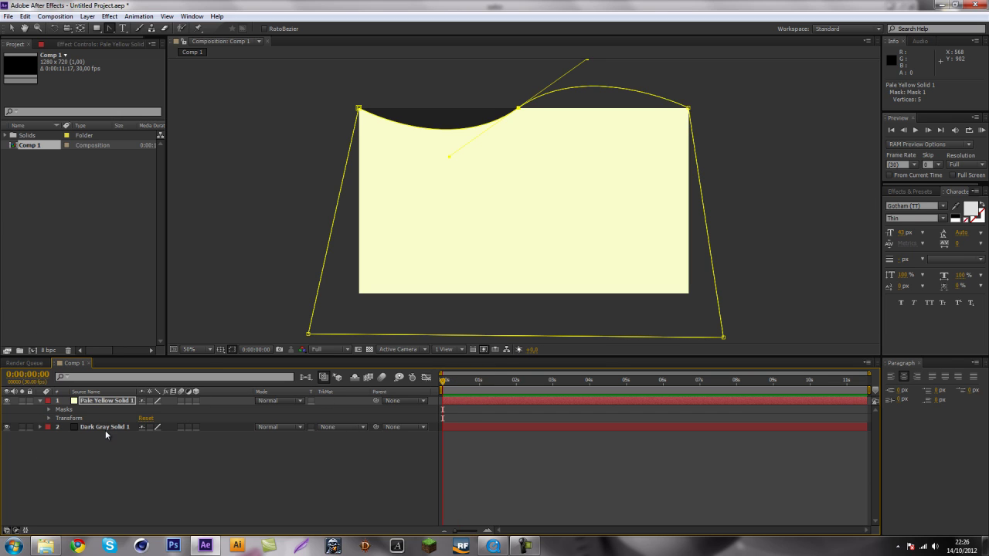
{"action": "left_click", "coordinate": [49, 418]}
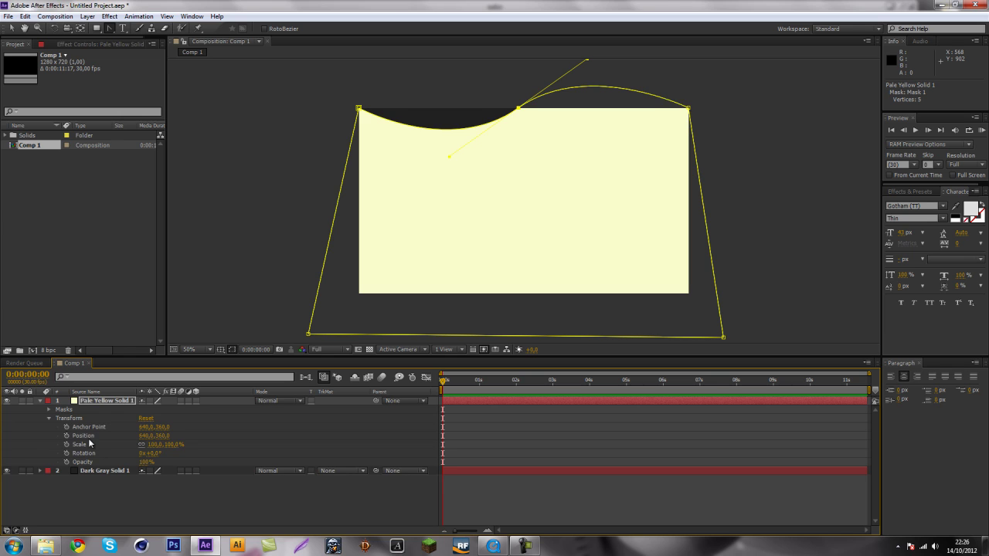
{"action": "left_click", "coordinate": [49, 418]}
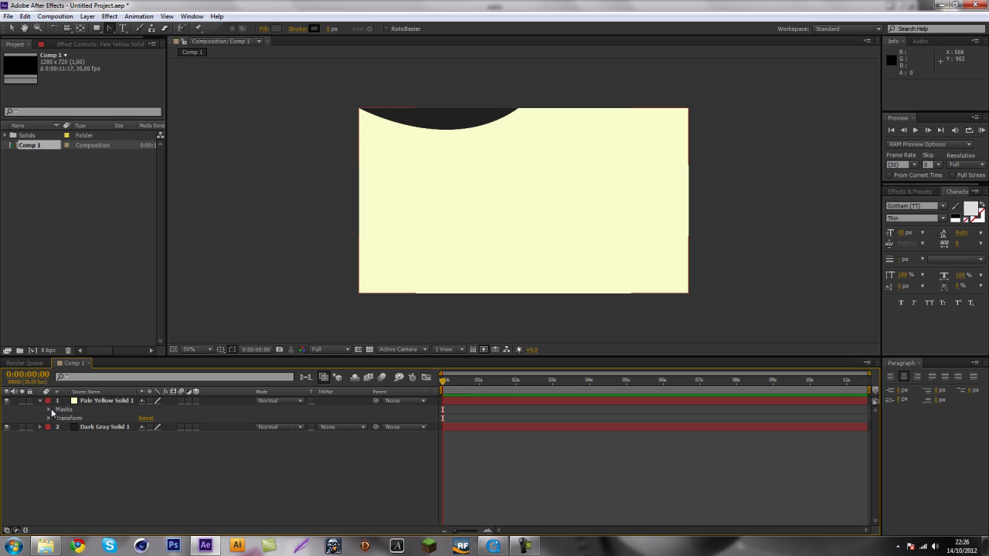
{"action": "left_click", "coordinate": [49, 409]}
{"action": "left_click", "coordinate": [57, 418]}
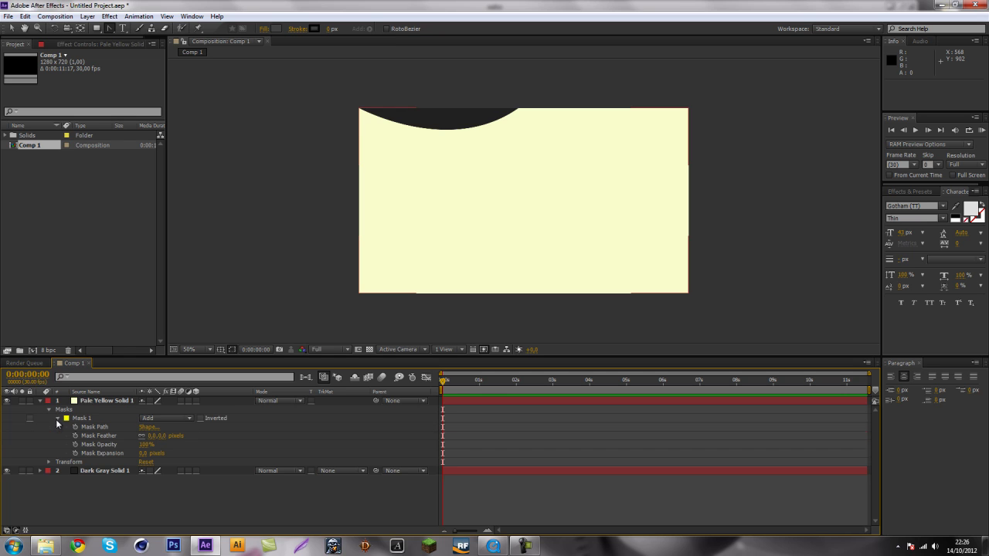
{"action": "left_click", "coordinate": [75, 427]}
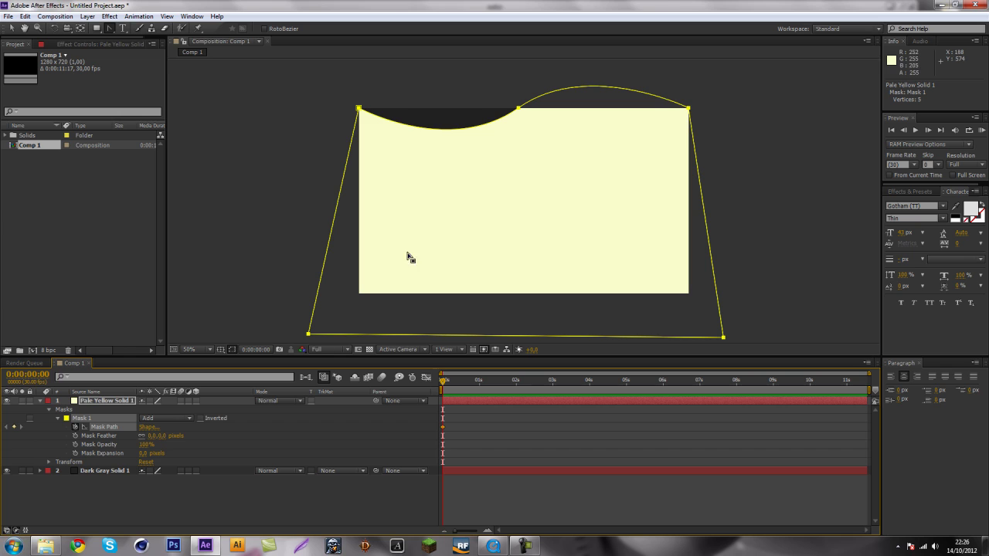
- Move the whole wavy mask down below the yellow solid, hiding it
{"action": "left_click", "coordinate": [331, 219]}
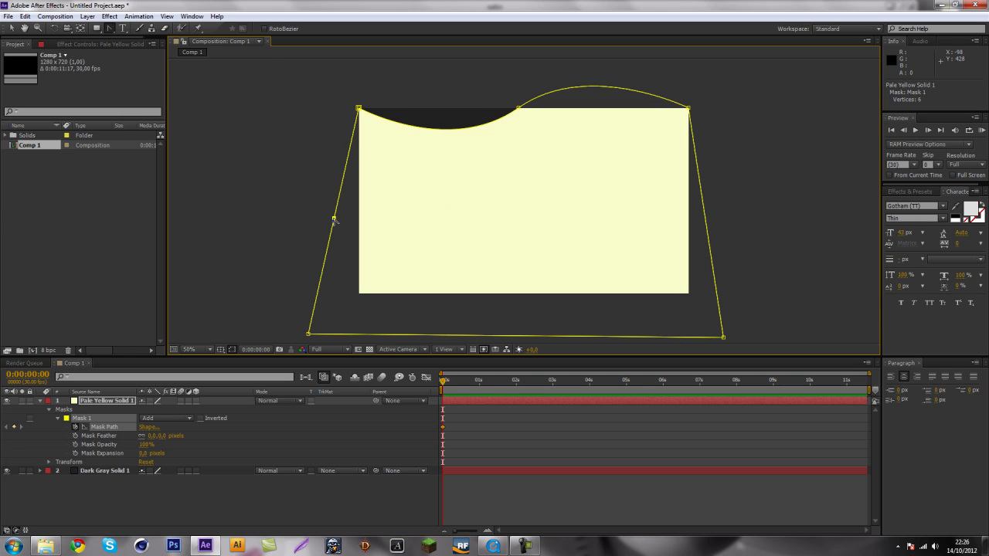
{"action": "key", "text": "ctrl+z"}
{"action": "left_click", "coordinate": [109, 28]}
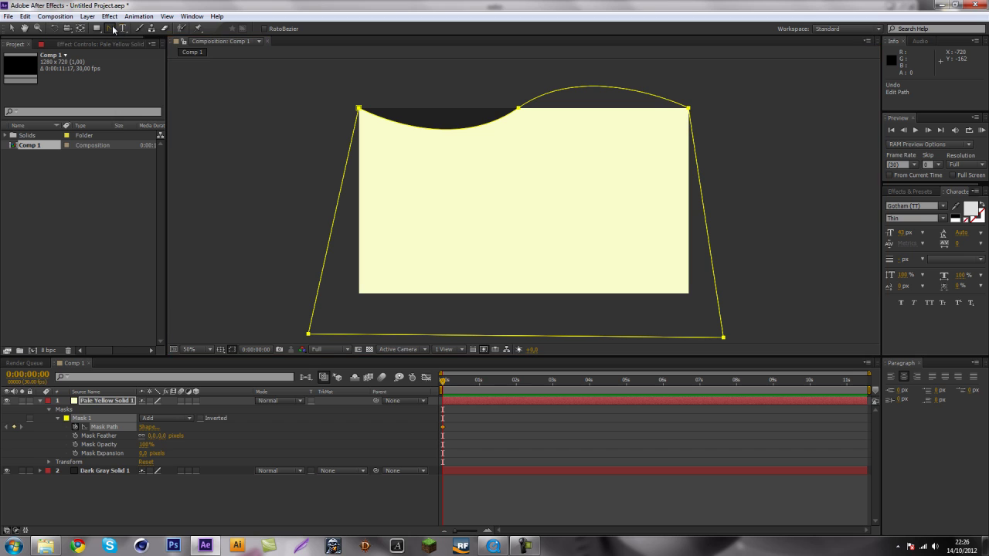
{"action": "left_click", "coordinate": [10, 32]}
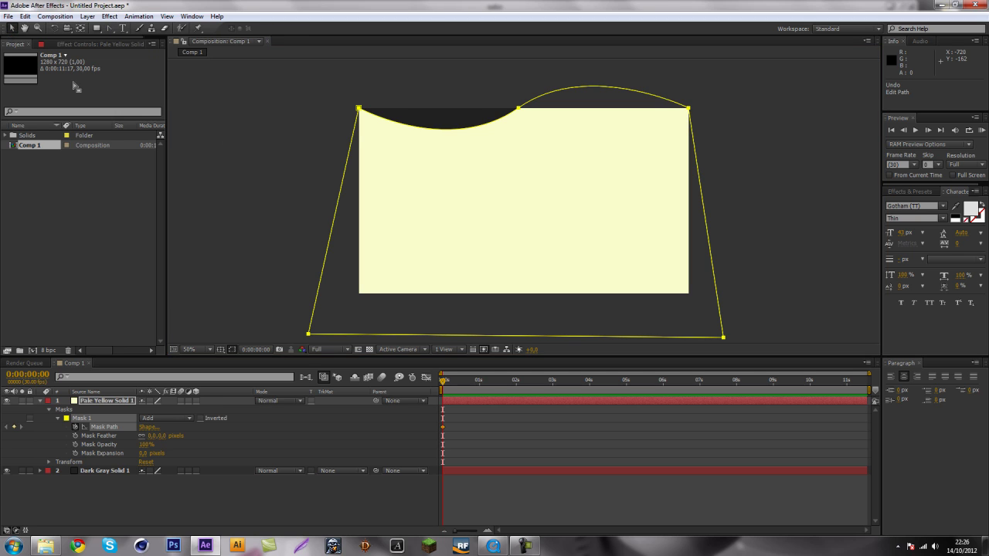
{"action": "double_click", "coordinate": [339, 202]}
{"action": "mouse_move", "coordinate": [467, 147]}
{"action": "left_mouse_down"}
{"action": "mouse_move", "coordinate": [476, 251]}
{"action": "mouse_move", "coordinate": [466, 369]}
{"action": "left_mouse_up"}
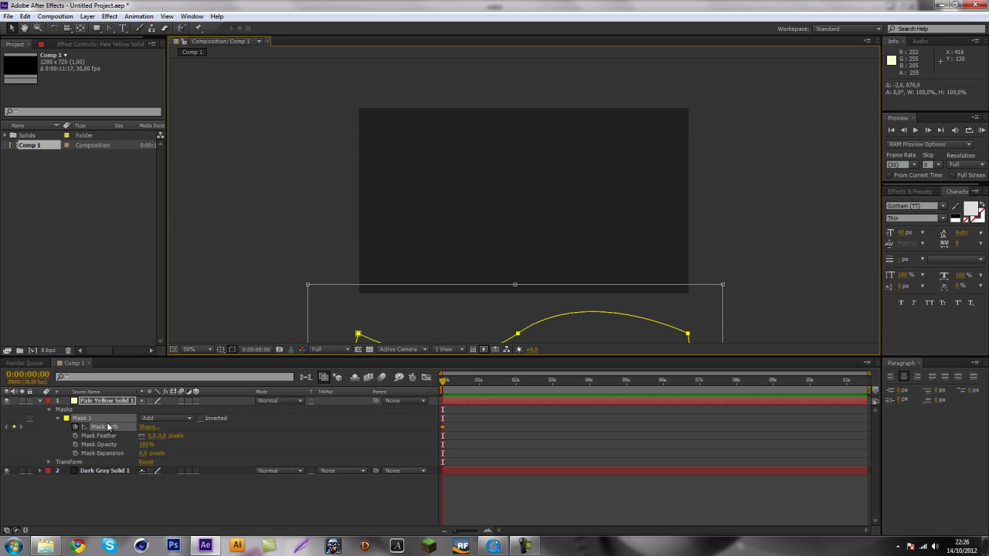
- At 1 second, raise the mask to reveal the yellow solid and preview it
{"action": "key", "text": "shift+Page_Down"}
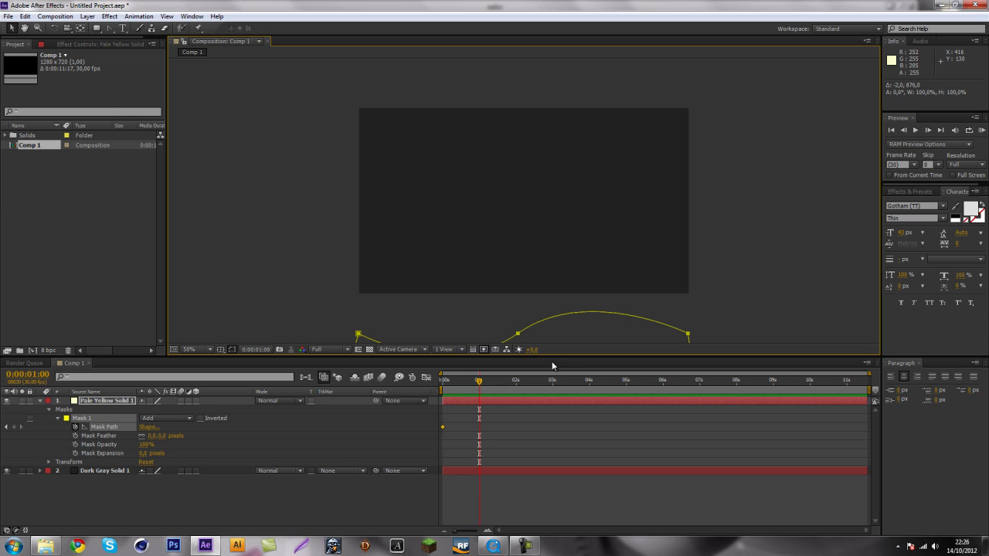
{"action": "left_click_drag", "start_coordinate": [556, 326], "coordinate": [556, 188]}
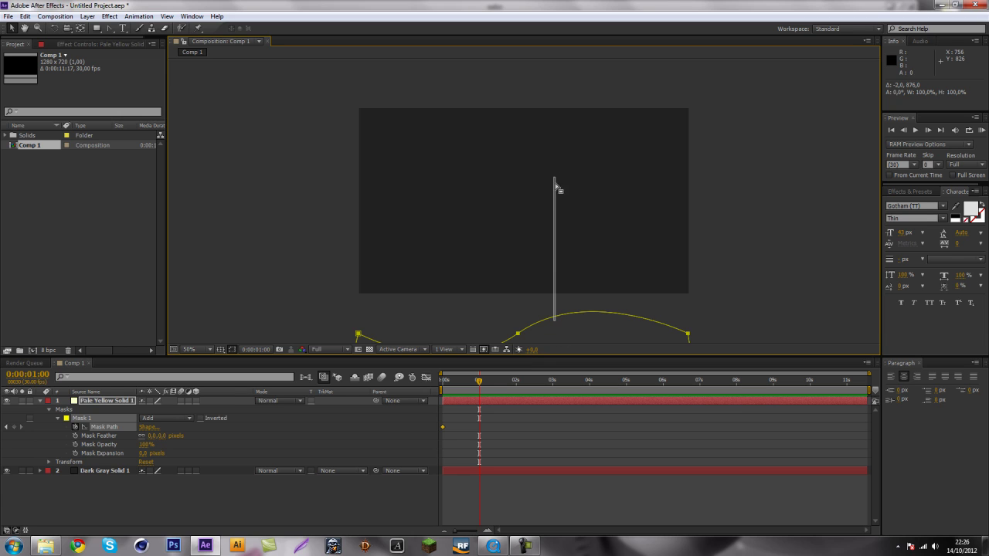
{"action": "left_click", "coordinate": [539, 317]}
{"action": "double_click", "coordinate": [556, 321]}
{"action": "left_click_drag", "start_coordinate": [557, 321], "coordinate": [556, 72]}
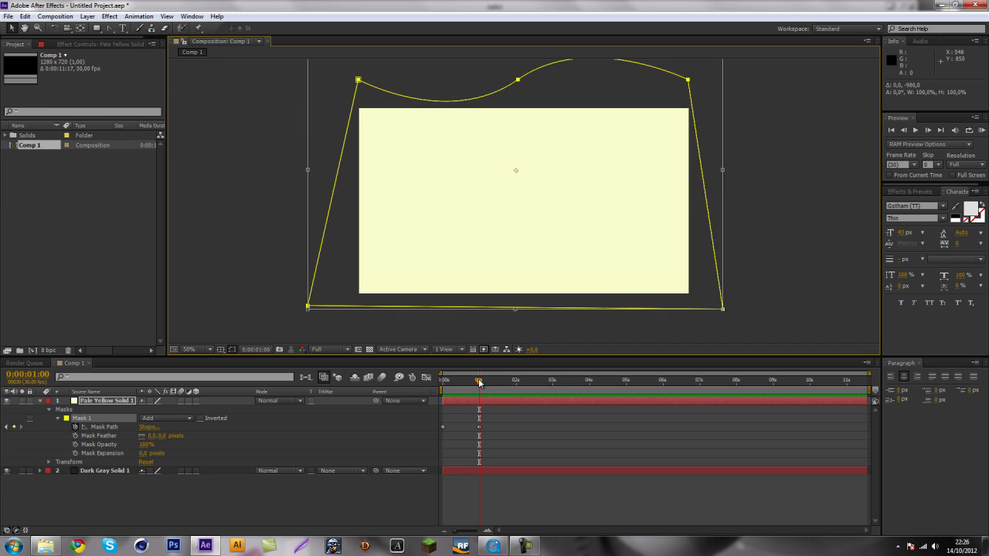
{"action": "left_click_drag", "start_coordinate": [479, 381], "coordinate": [506, 380]}
- Apply Easy Ease to both Mask Path keyframes and preview the result
{"action": "mouse_move", "coordinate": [521, 419]}
{"action": "left_mouse_down"}
{"action": "mouse_move", "coordinate": [436, 430]}
{"action": "mouse_move", "coordinate": [446, 427]}
{"action": "left_mouse_up"}
{"action": "right_click", "coordinate": [478, 427]}
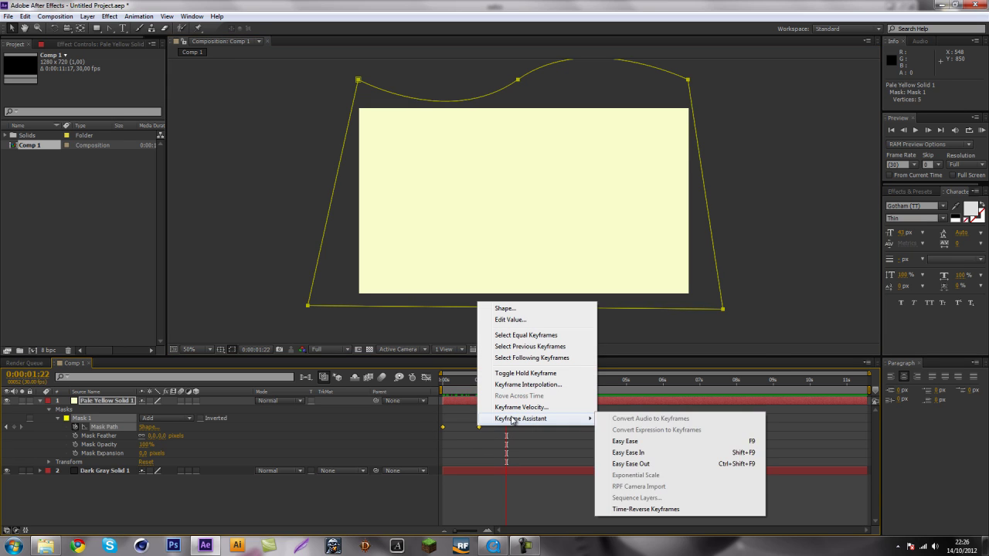
{"action": "left_click", "coordinate": [618, 442]}
{"action": "mouse_move", "coordinate": [506, 386]}
{"action": "left_mouse_down"}
{"action": "mouse_move", "coordinate": [485, 393]}
{"action": "mouse_move", "coordinate": [485, 417]}
{"action": "left_mouse_up"}
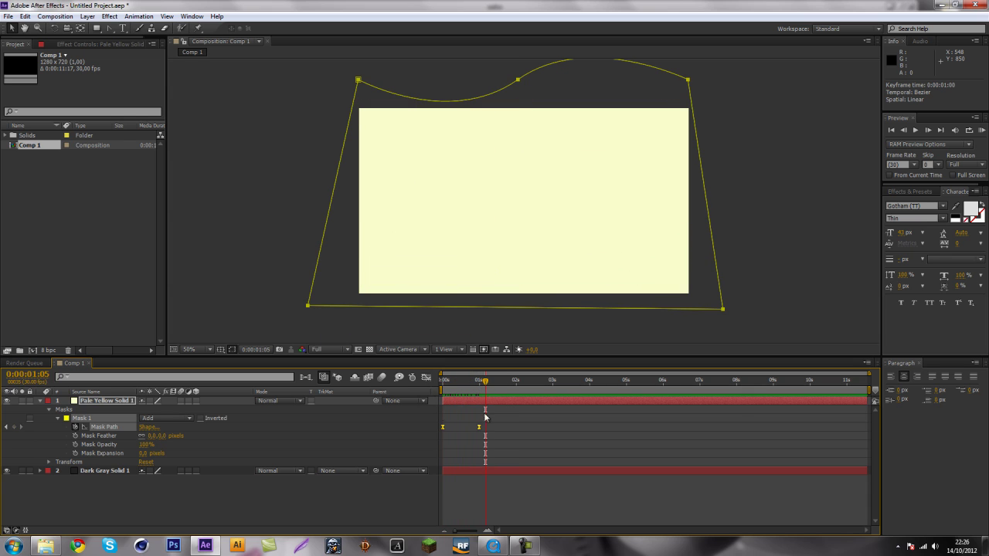
- Delete Pale Yellow Solid 1 and check the reference video's text reveal
{"action": "left_click", "coordinate": [79, 402]}
{"action": "key", "text": "Delete"}
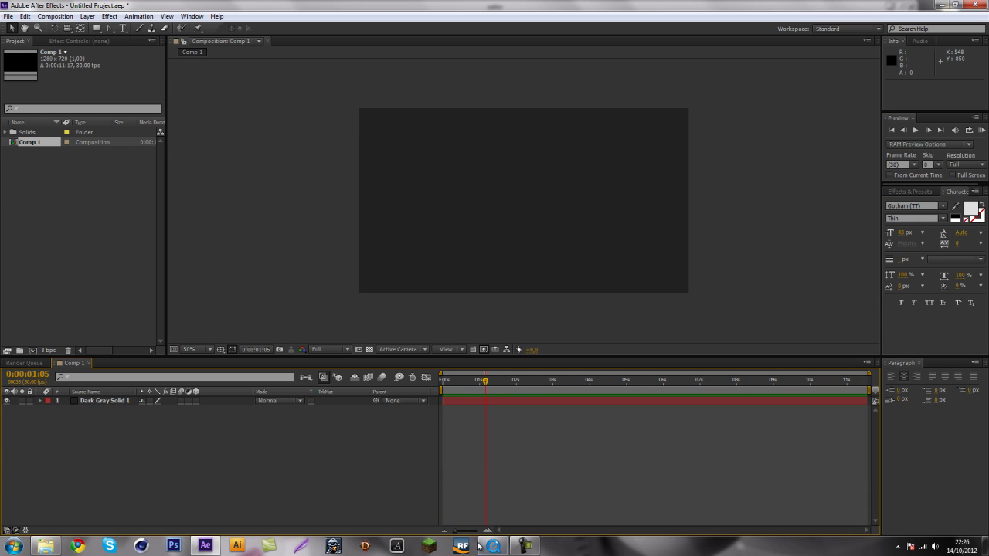
{"action": "left_click", "coordinate": [493, 546]}
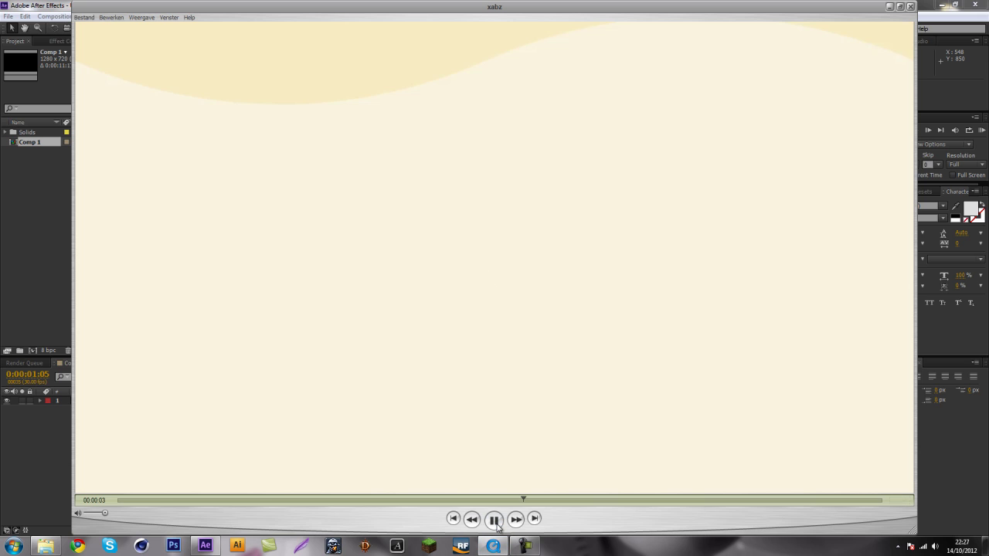
{"action": "left_click", "coordinate": [494, 519]}
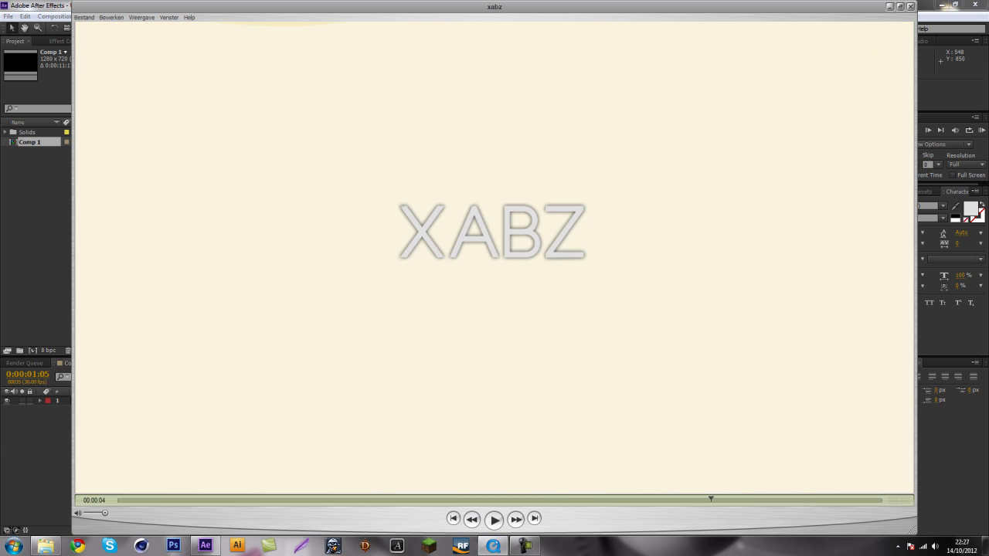
{"action": "left_click", "coordinate": [48, 490]}
- Add a new text layer reading ZERODESIGNS
{"action": "right_click", "coordinate": [94, 455]}
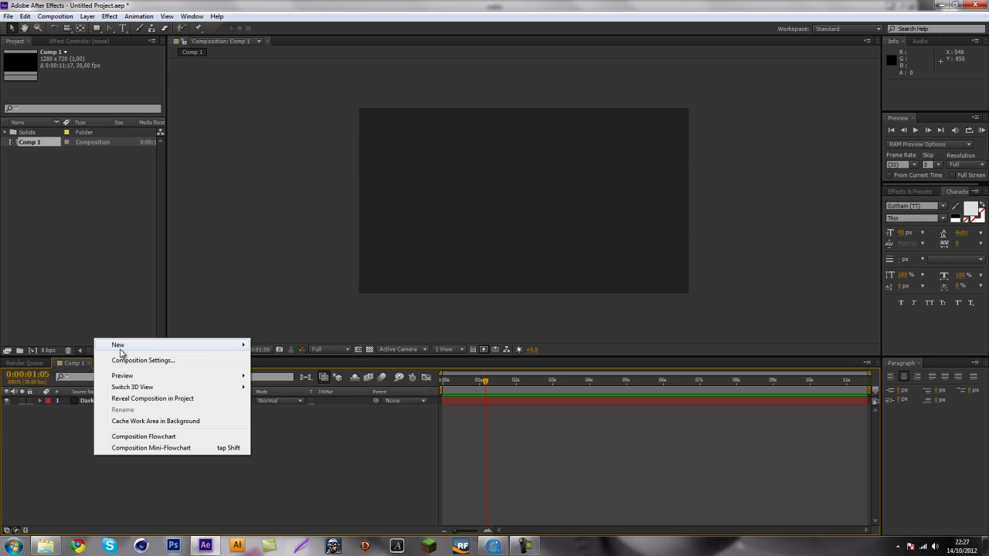
{"action": "right_click", "coordinate": [53, 465]}
{"action": "mouse_move", "coordinate": [78, 356]}
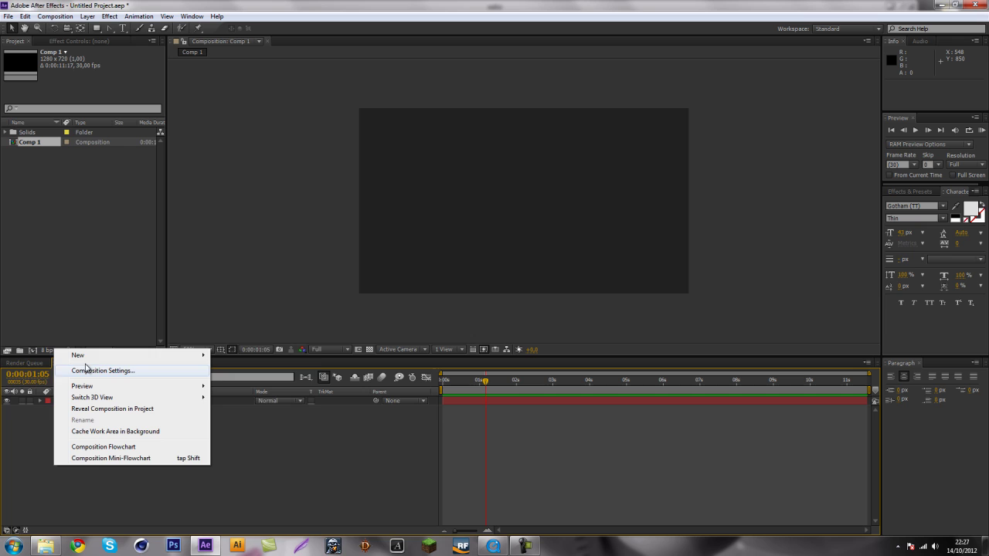
{"action": "left_click", "coordinate": [231, 370]}
{"action": "type", "text": "ZERO"}
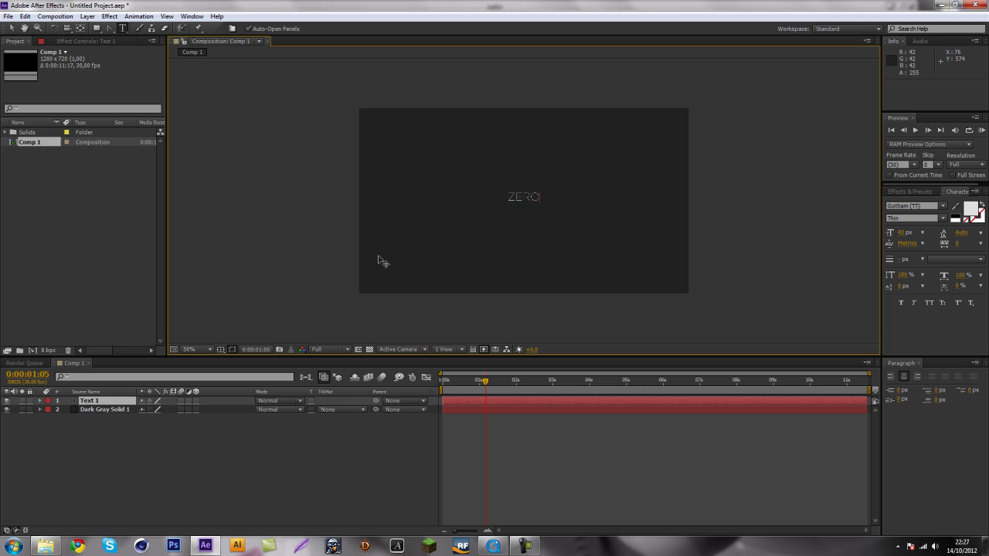
{"action": "type", "text": "DESIGNS"}
{"action": "key", "text": "ctrl+a"}
- Set the ZERODESIGNS text to Gotham Bold and zoom in to inspect it
{"action": "left_click", "coordinate": [940, 219]}
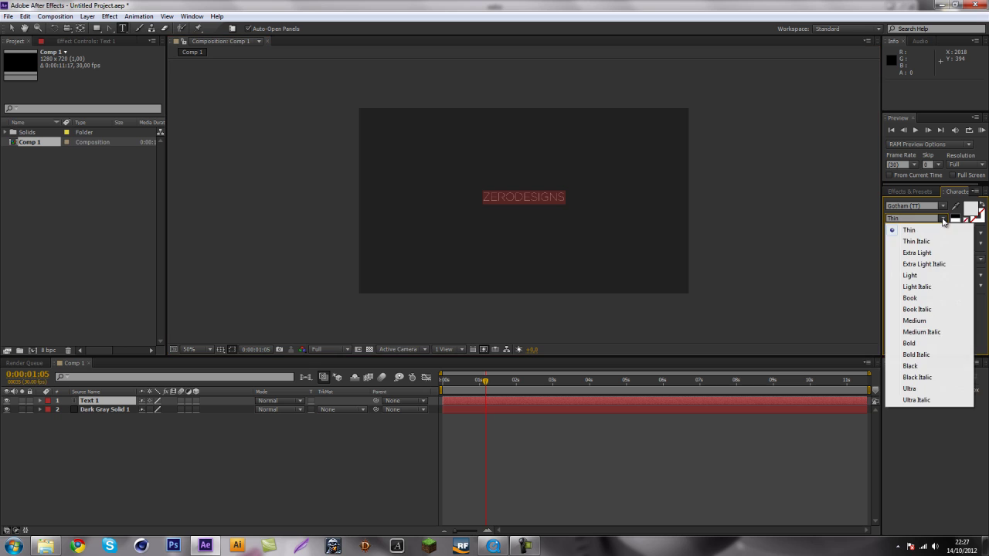
{"action": "left_click", "coordinate": [915, 343]}
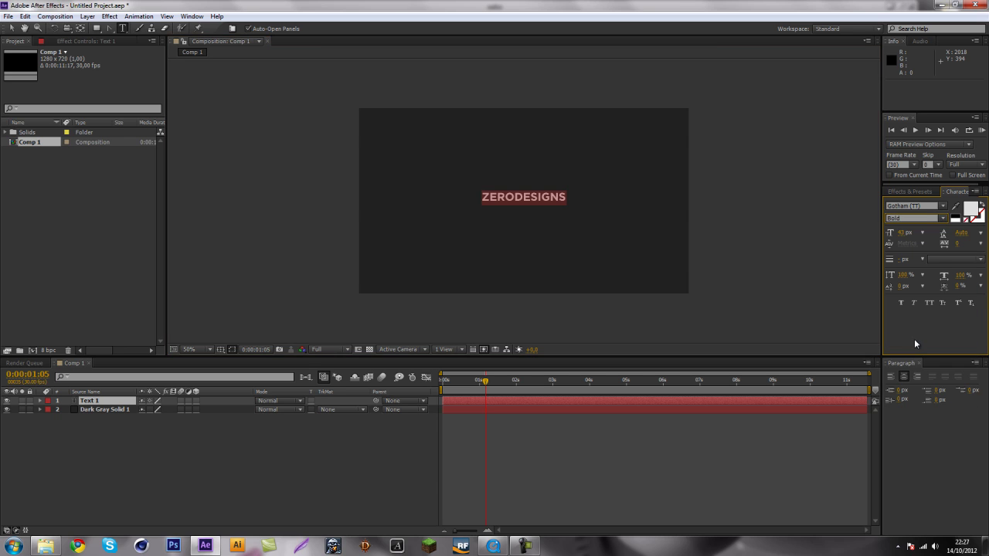
{"action": "left_click", "coordinate": [949, 435]}
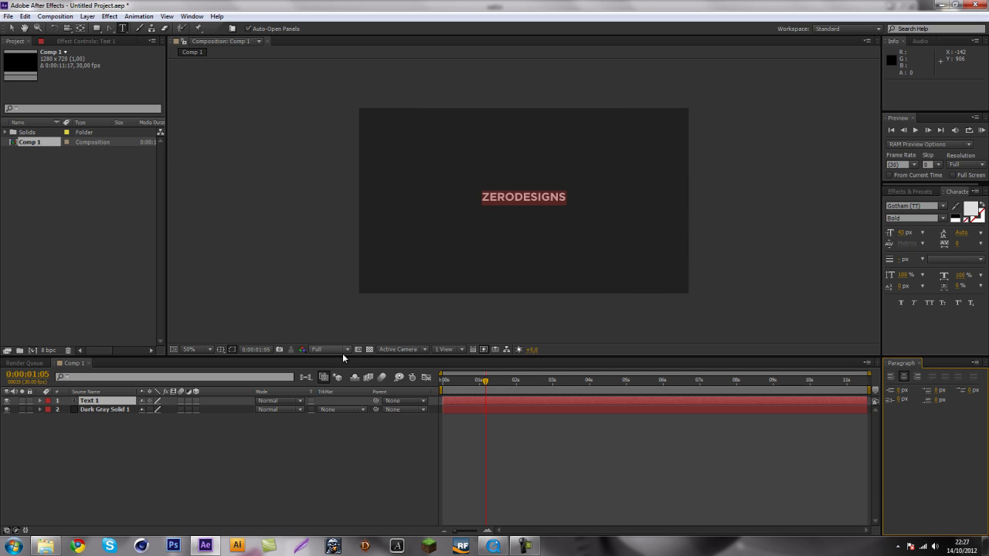
{"action": "right_click", "coordinate": [48, 536]}
{"action": "left_click", "coordinate": [43, 545]}
{"action": "key", "text": "period"}
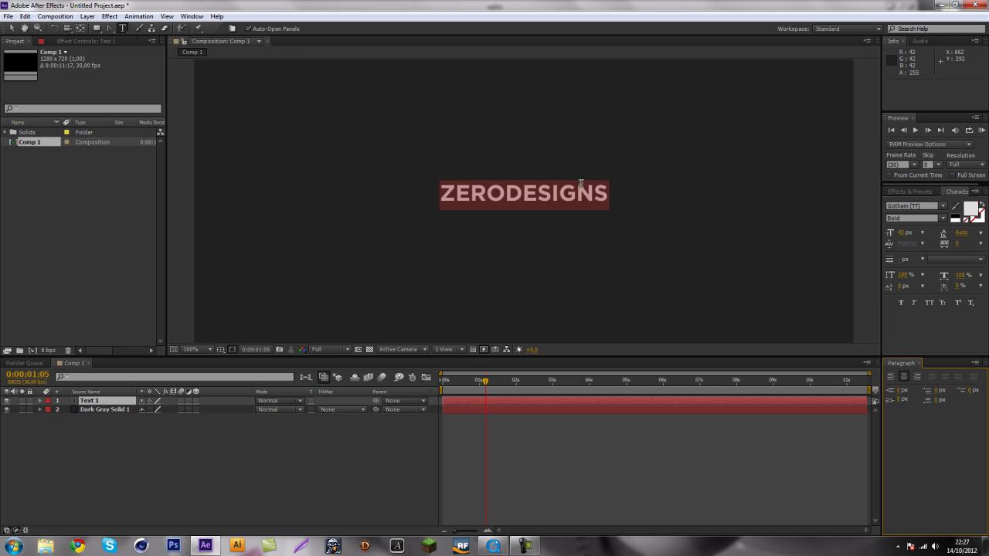
{"action": "key", "text": "comma"}
{"action": "scroll", "coordinate": [374, 252], "scroll_direction": "up", "scroll_amount": 2}
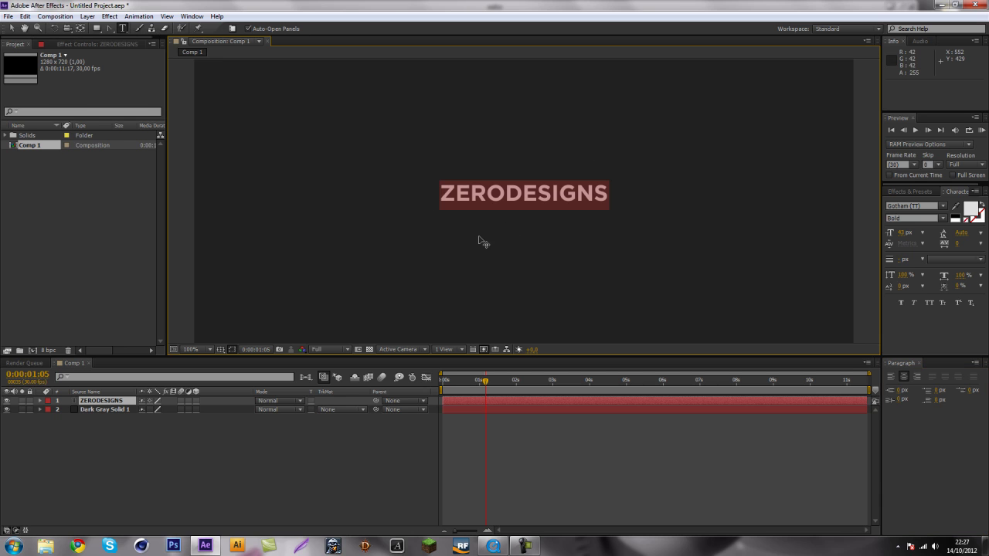
{"action": "scroll", "coordinate": [220, 272], "scroll_direction": "down", "scroll_amount": 2}
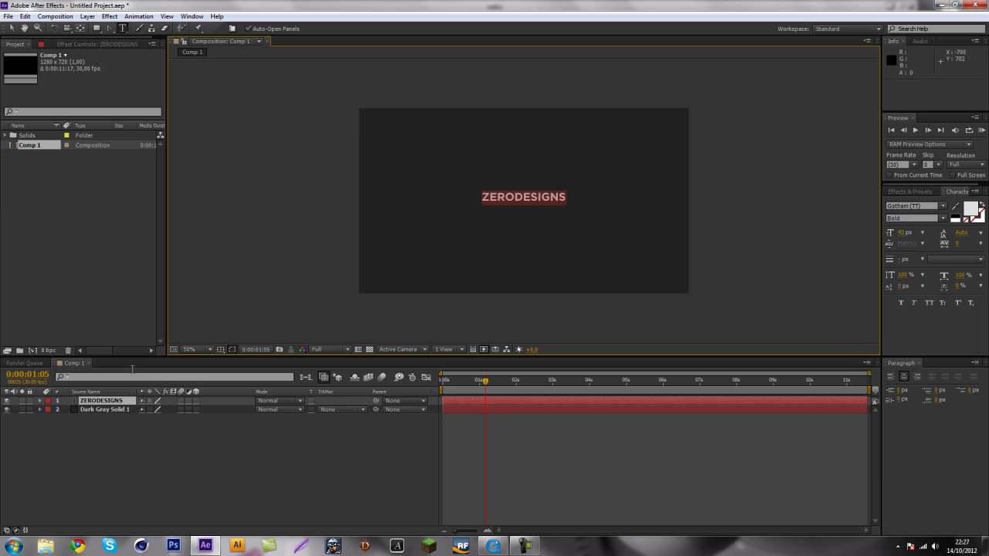
- Add a mask to ZERODESIGNS with a top-middle vertex and bottom corners dragged down
{"action": "left_click", "coordinate": [105, 401]}
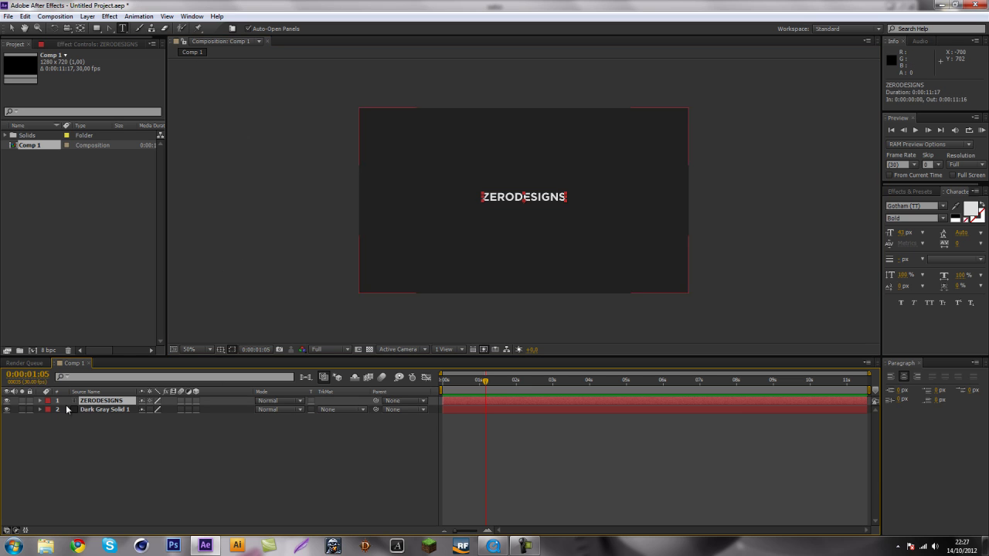
{"action": "left_click", "coordinate": [87, 16]}
{"action": "mouse_move", "coordinate": [102, 82]}
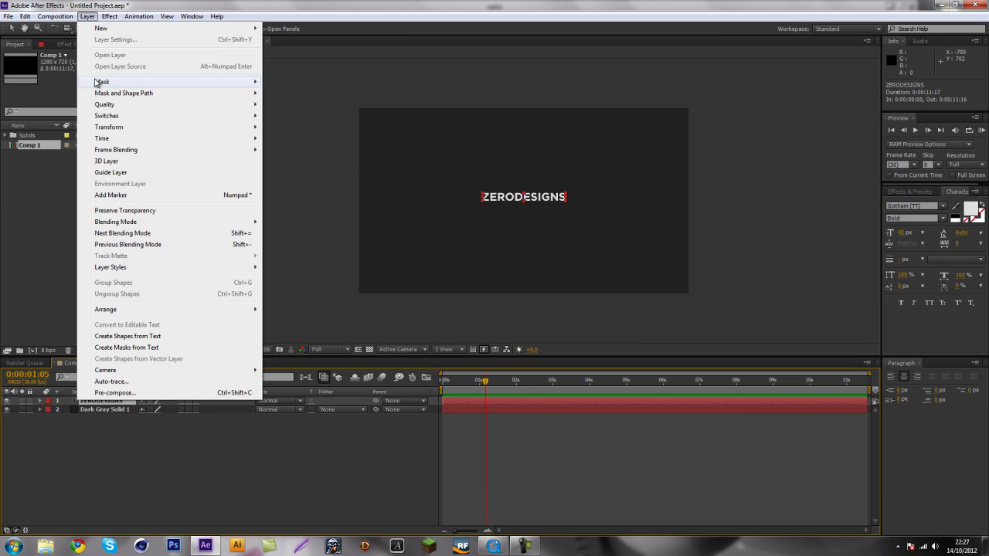
{"action": "left_click", "coordinate": [297, 82]}
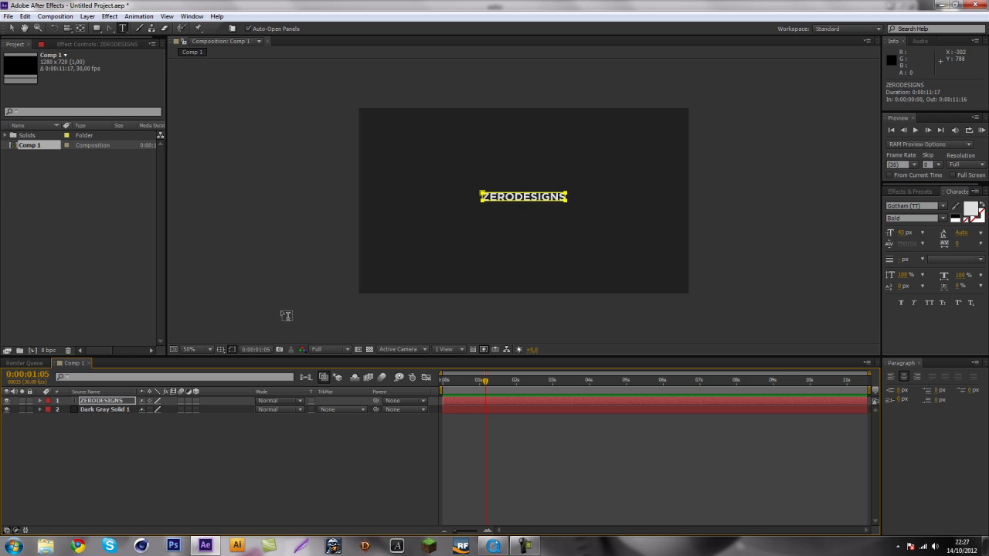
{"action": "scroll", "coordinate": [521, 151], "scroll_direction": "up", "scroll_amount": 4}
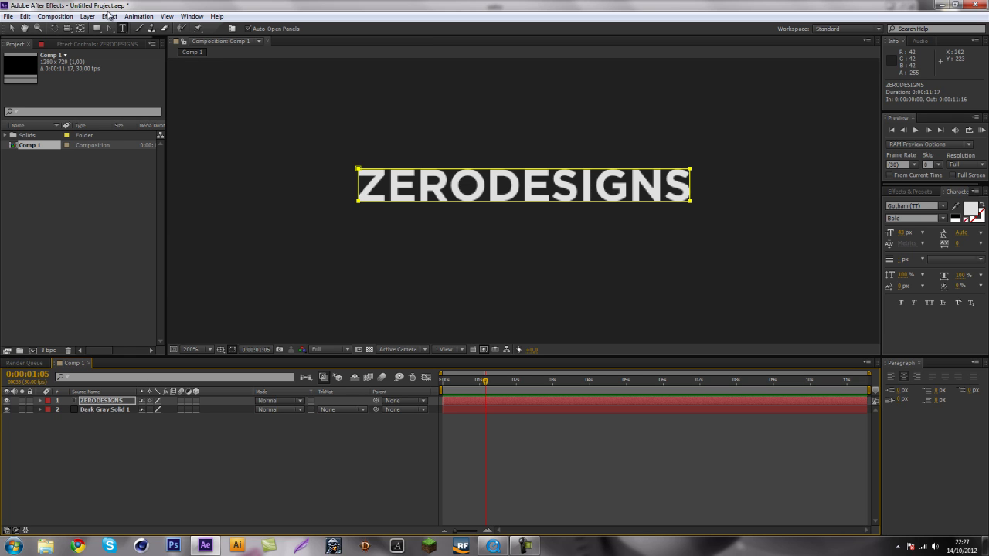
{"action": "left_click_drag", "start_coordinate": [116, 28], "coordinate": [138, 39]}
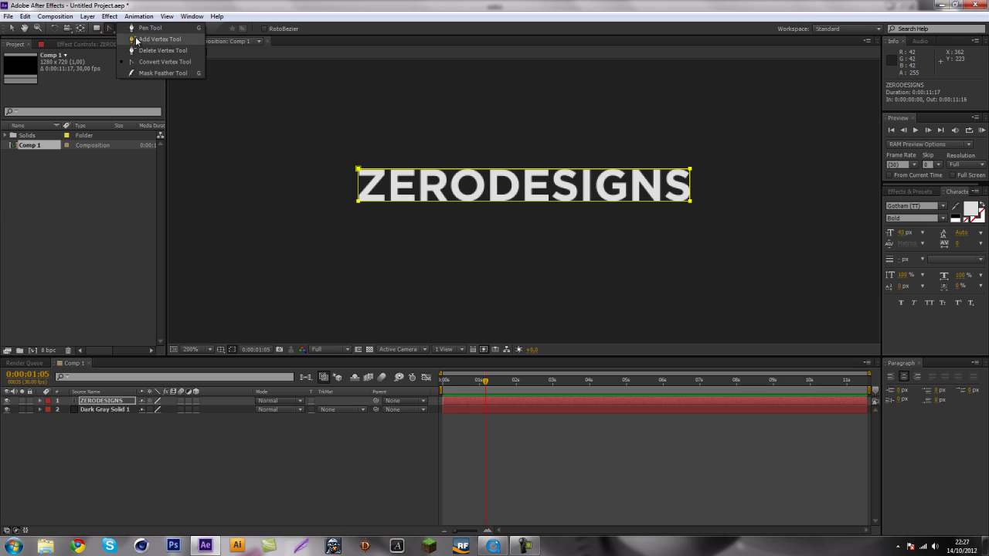
{"action": "left_click", "coordinate": [520, 169]}
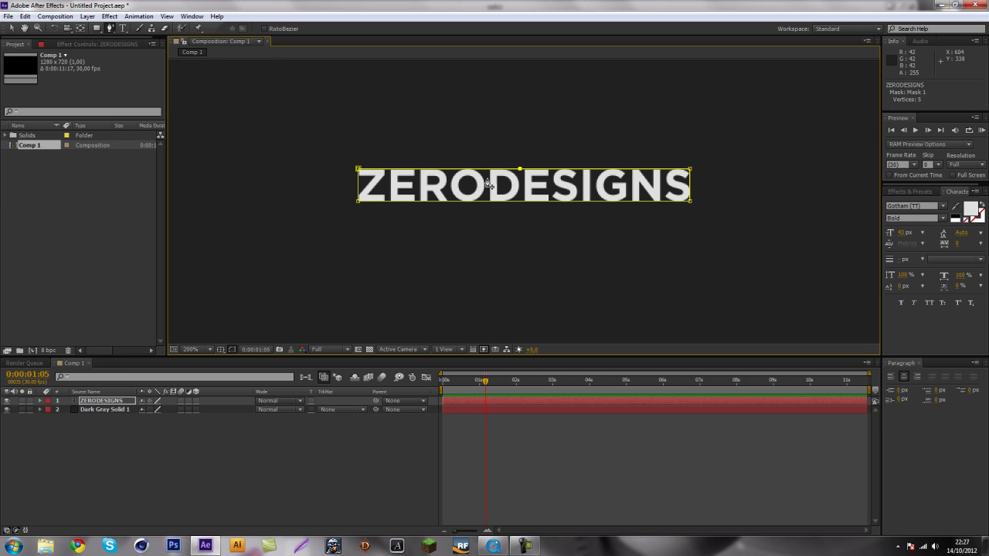
{"action": "left_click_drag", "start_coordinate": [358, 201], "coordinate": [287, 258]}
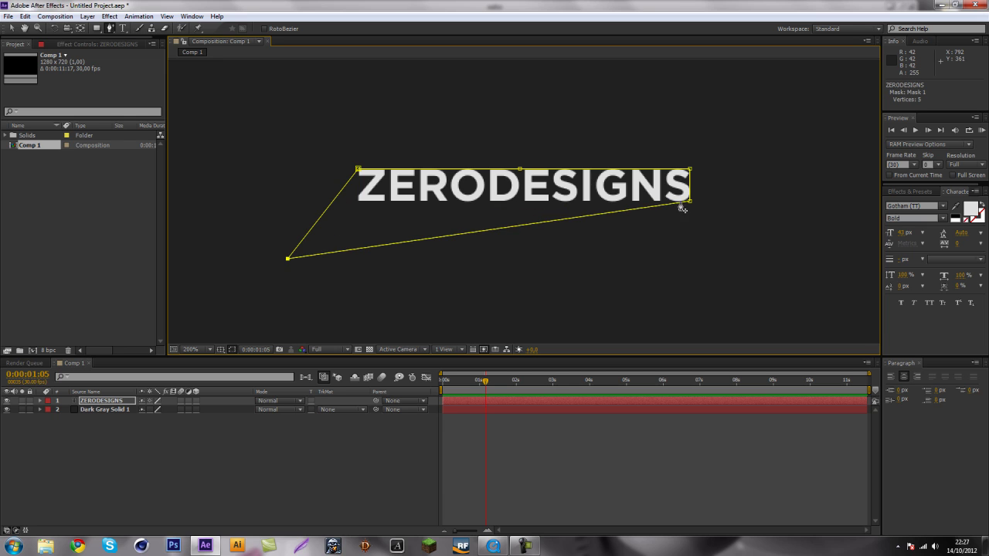
{"action": "left_click_drag", "start_coordinate": [691, 203], "coordinate": [715, 242]}
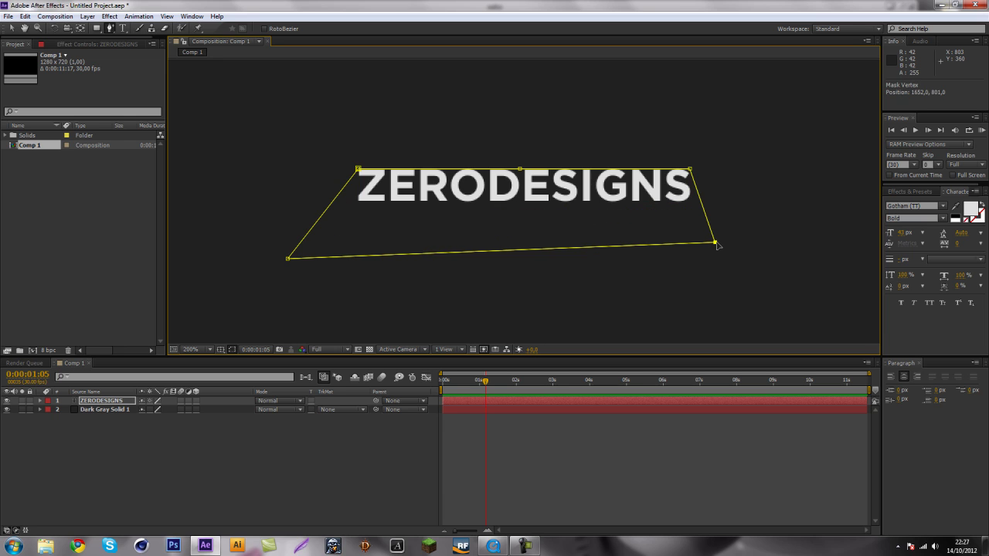
- Curve the mask's top-middle vertex into a wave with Convert Vertex
{"action": "left_click", "coordinate": [109, 28]}
{"action": "left_click_drag", "start_coordinate": [109, 28], "coordinate": [158, 62]}
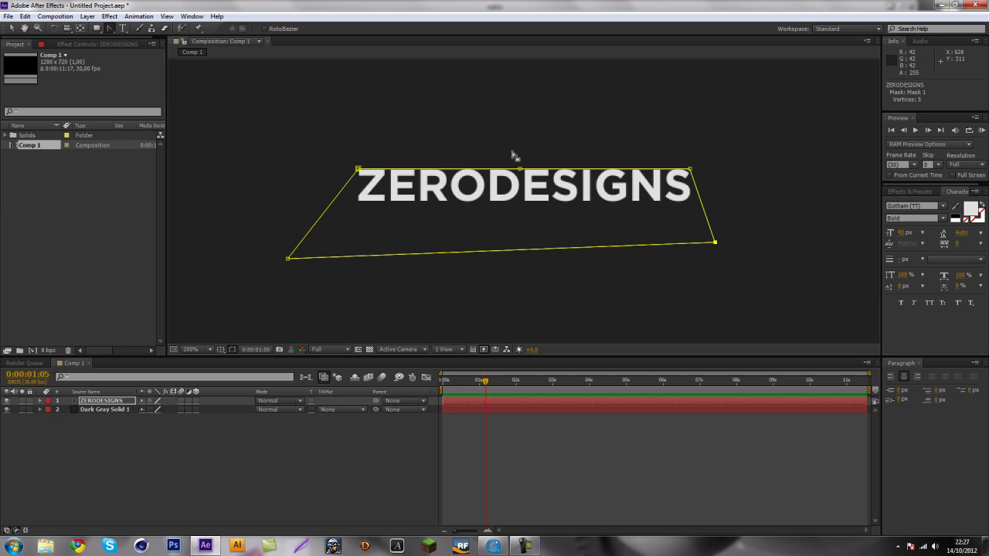
{"action": "left_click_drag", "start_coordinate": [520, 170], "coordinate": [467, 208]}
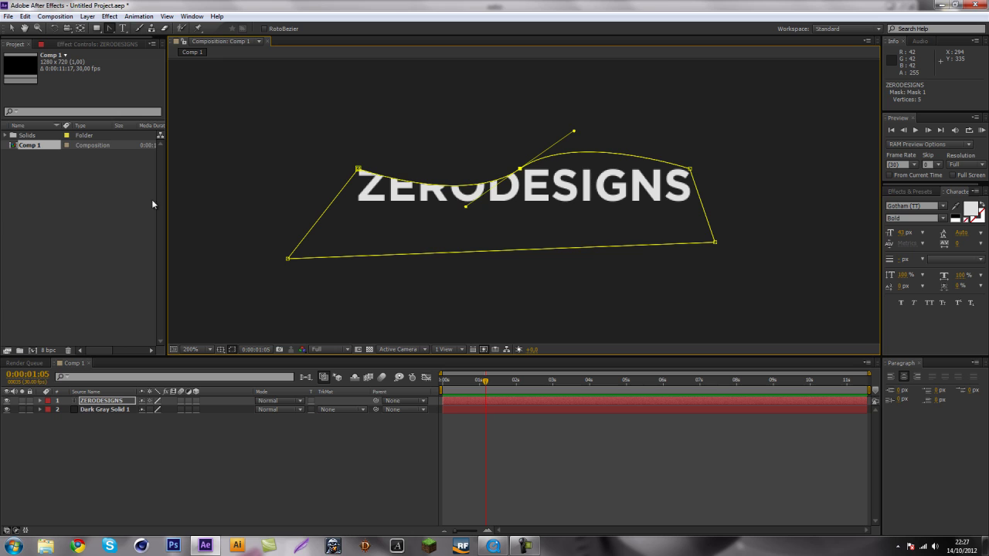
- Keyframe Mask Path at frame 0 with the mask moved down to hide the text
{"action": "left_click_drag", "start_coordinate": [485, 386], "coordinate": [381, 388]}
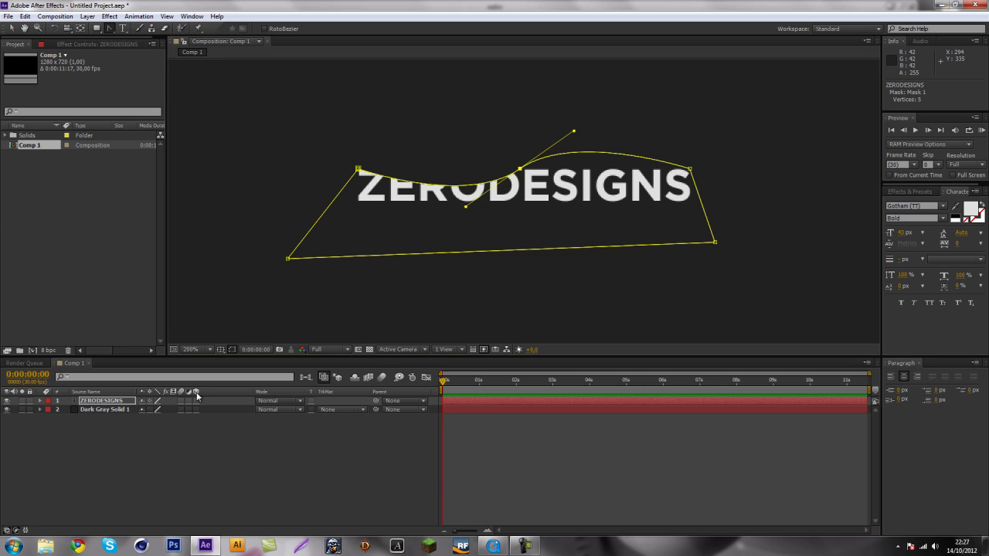
{"action": "left_click", "coordinate": [41, 401]}
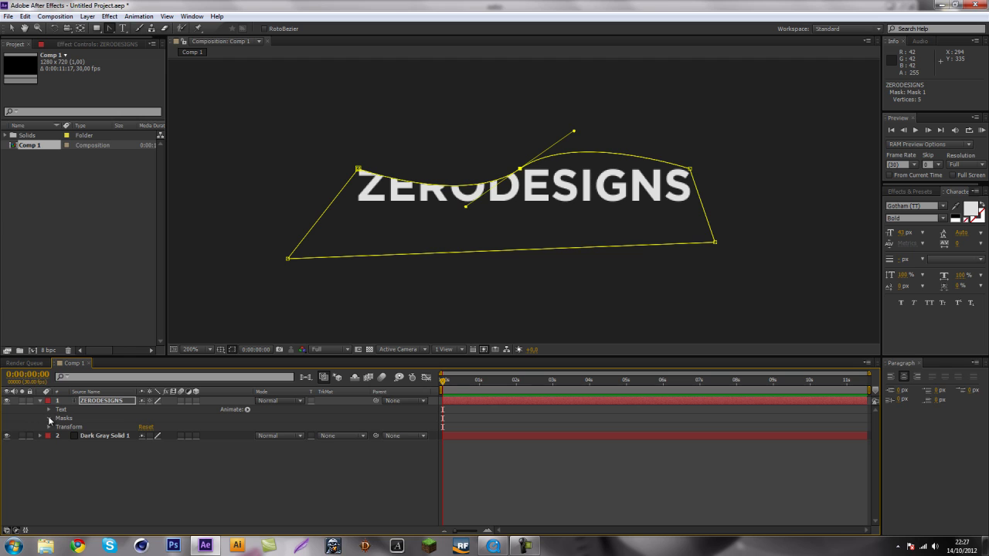
{"action": "left_click", "coordinate": [50, 418]}
{"action": "left_click", "coordinate": [75, 436]}
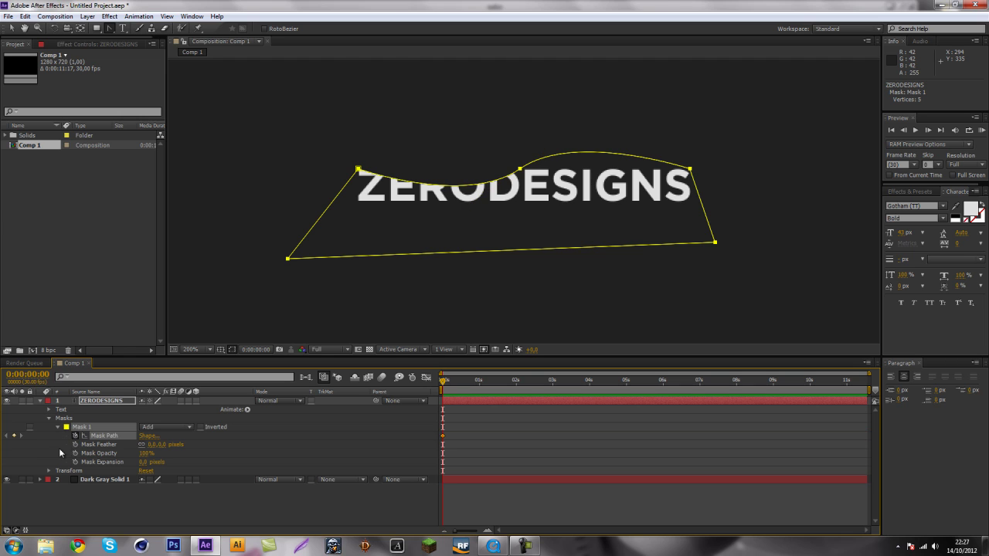
{"action": "left_click", "coordinate": [11, 28]}
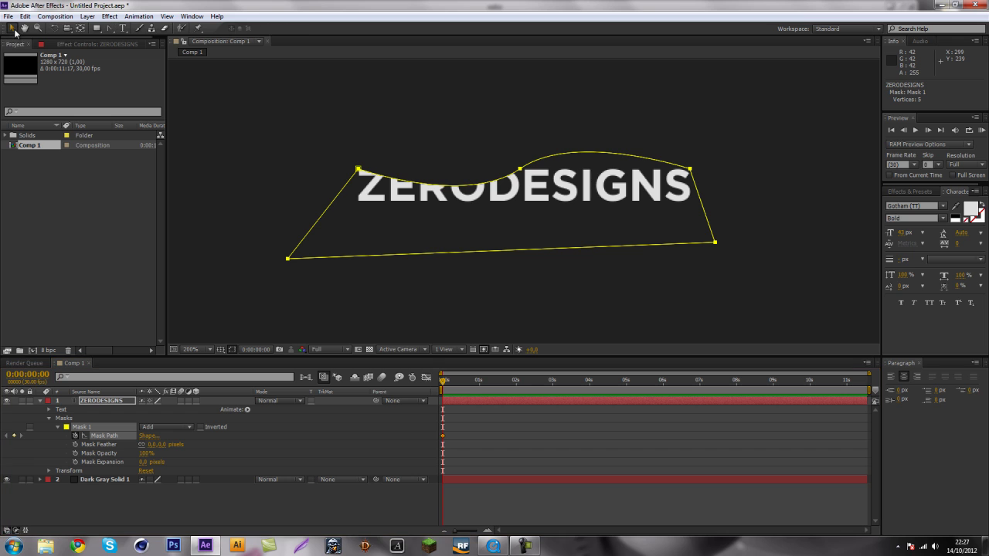
{"action": "double_click", "coordinate": [319, 221]}
{"action": "left_click_drag", "start_coordinate": [485, 168], "coordinate": [489, 224]}
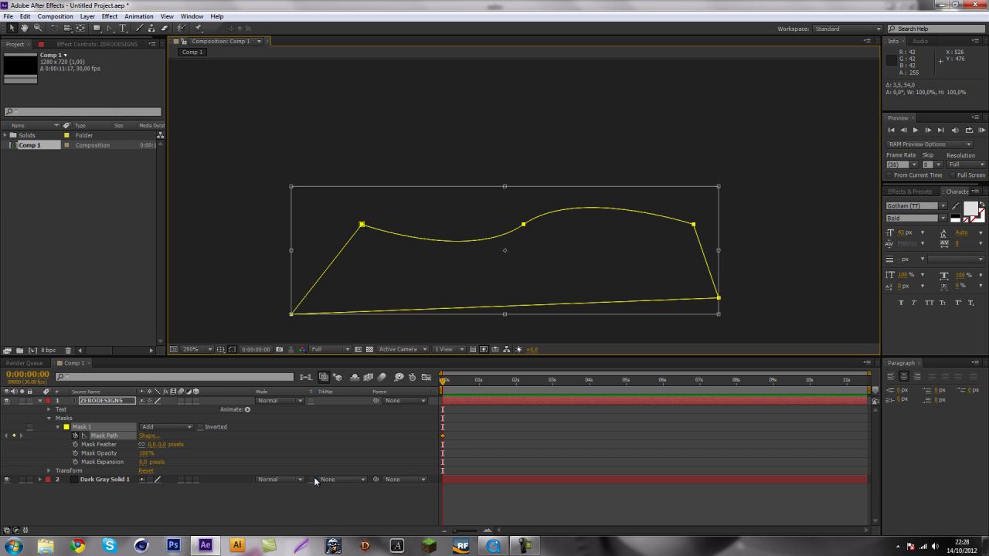
- At frame 20, raise the mask so ZERODESIGNS is fully shown
{"action": "key", "text": "shift+Page_Down"}
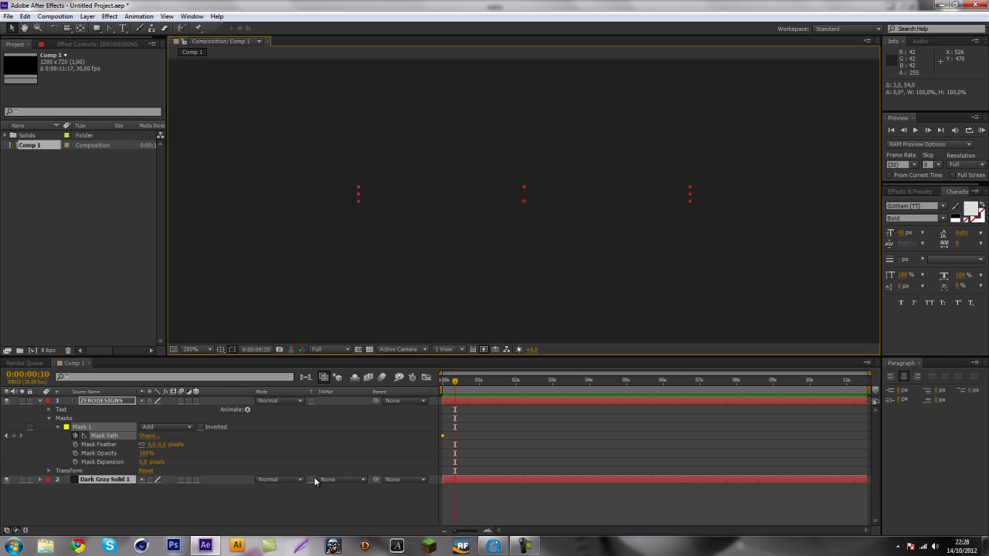
{"action": "key", "text": "shift+Page_Down"}
{"action": "key", "text": "comma"}
{"action": "key", "text": "comma"}
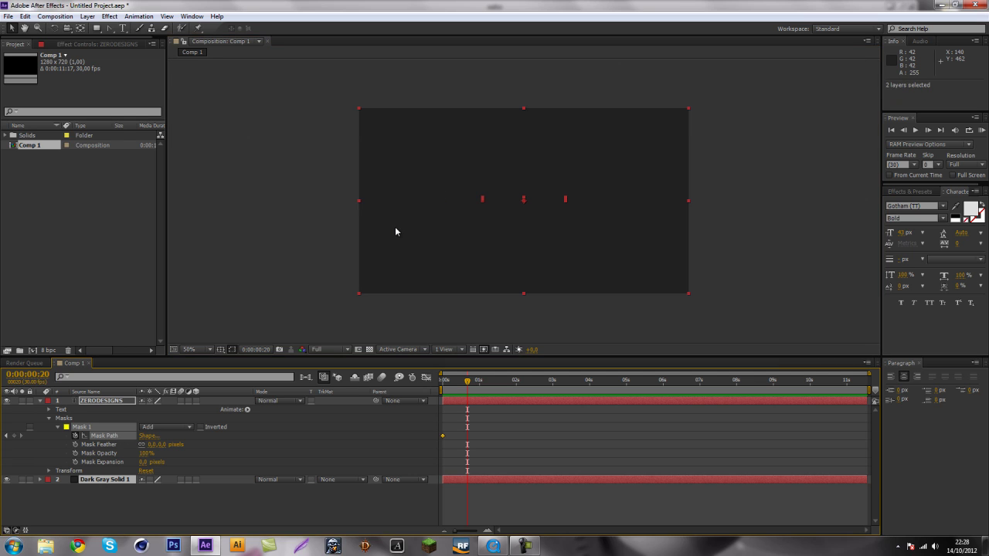
{"action": "key", "text": "Home"}
{"action": "key", "text": "ctrl+z"}
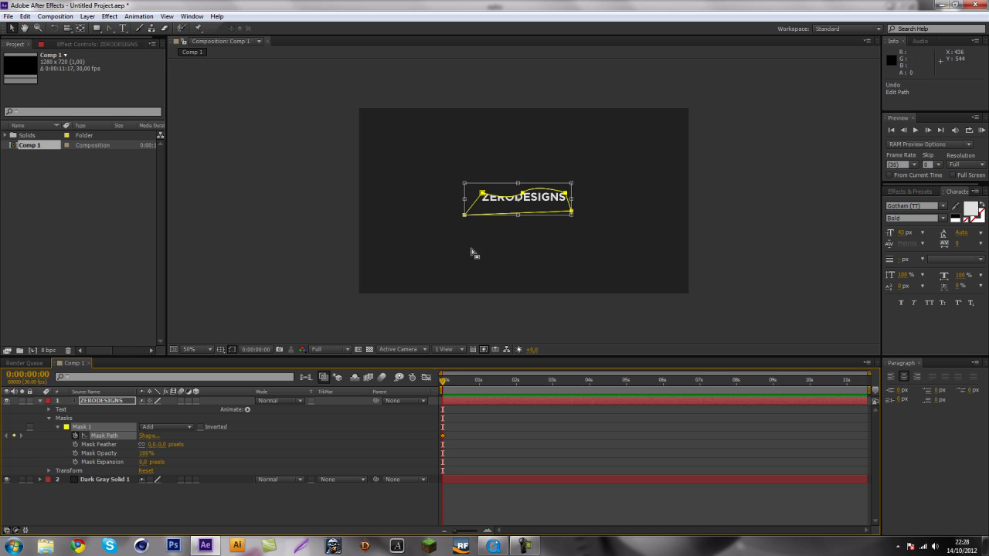
{"action": "key", "text": "shift+Page_Down"}
{"action": "key", "text": "shift+Page_Down"}
{"action": "key", "text": "slash"}
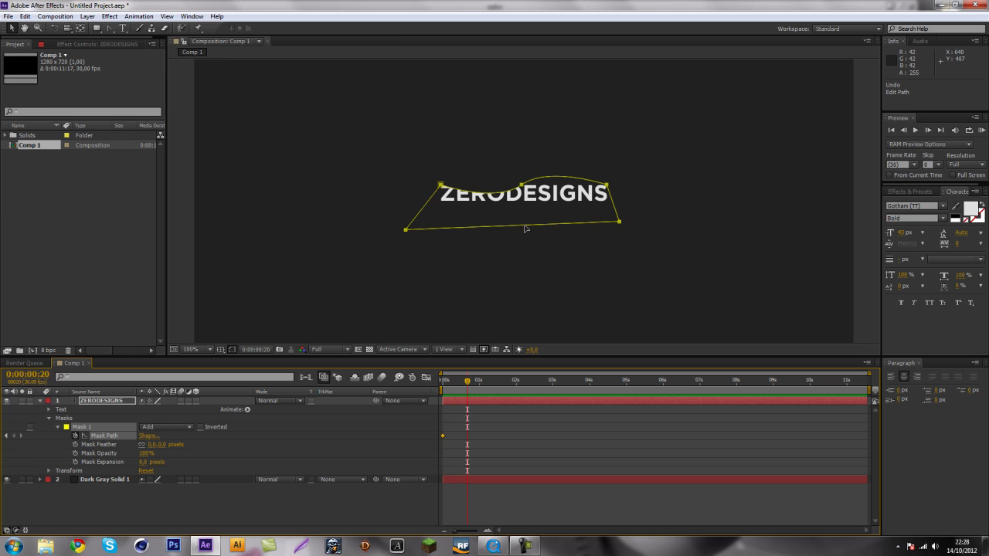
{"action": "double_click", "coordinate": [520, 225]}
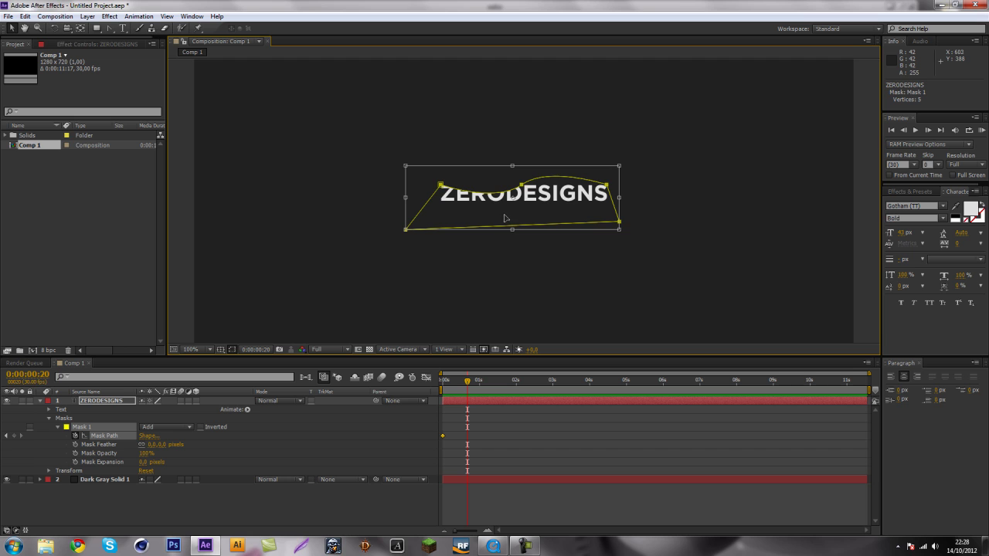
{"action": "left_click_drag", "start_coordinate": [506, 217], "coordinate": [507, 203]}
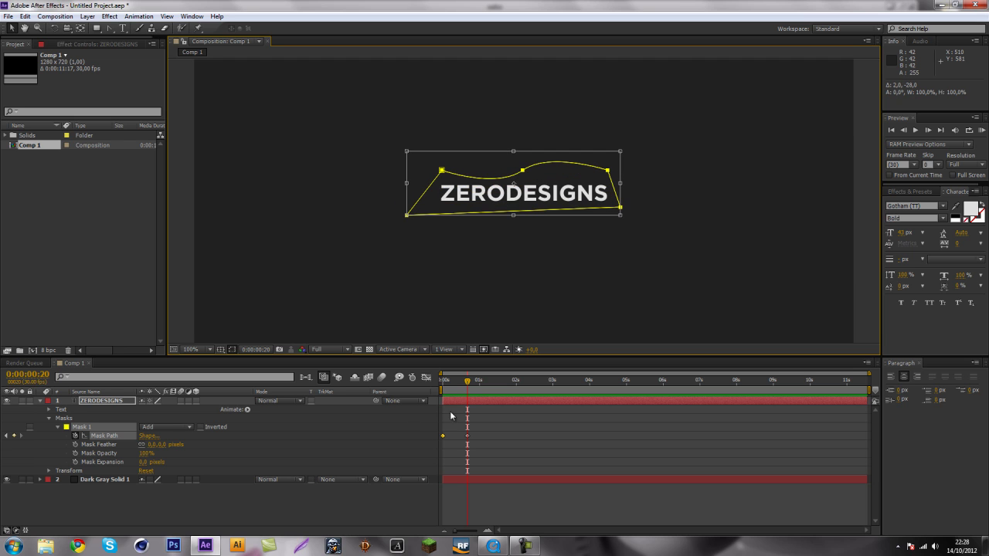
- Lower the frame-0 mask further and scrub through the rising reveal
{"action": "left_click_drag", "start_coordinate": [466, 388], "coordinate": [442, 386]}
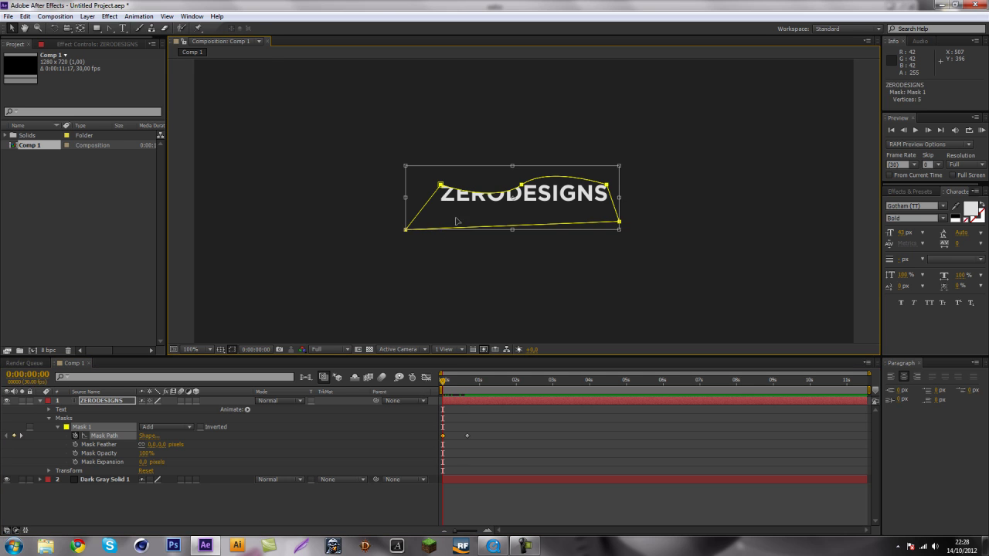
{"action": "left_click_drag", "start_coordinate": [456, 222], "coordinate": [463, 251]}
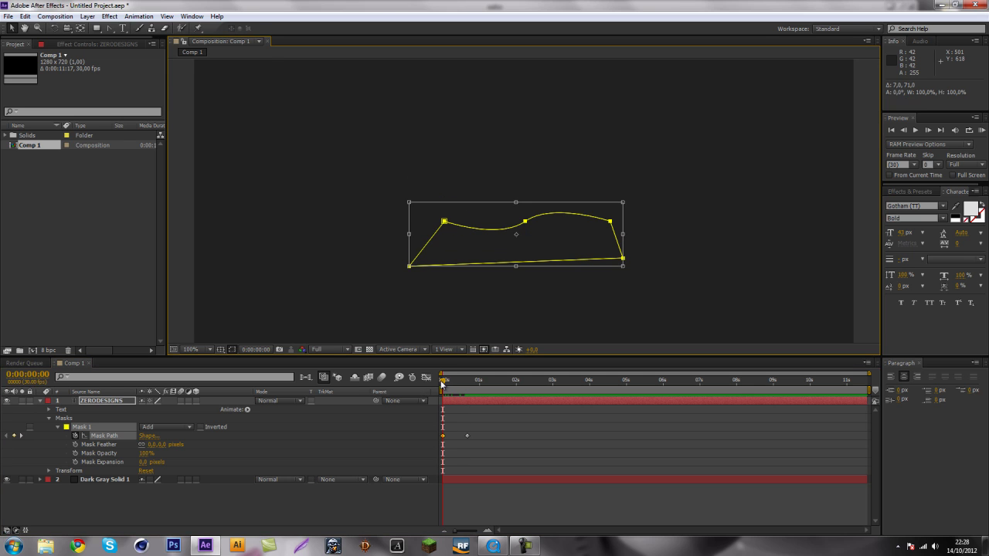
{"action": "left_click_drag", "start_coordinate": [442, 384], "coordinate": [473, 381]}
{"action": "left_click", "coordinate": [124, 512]}
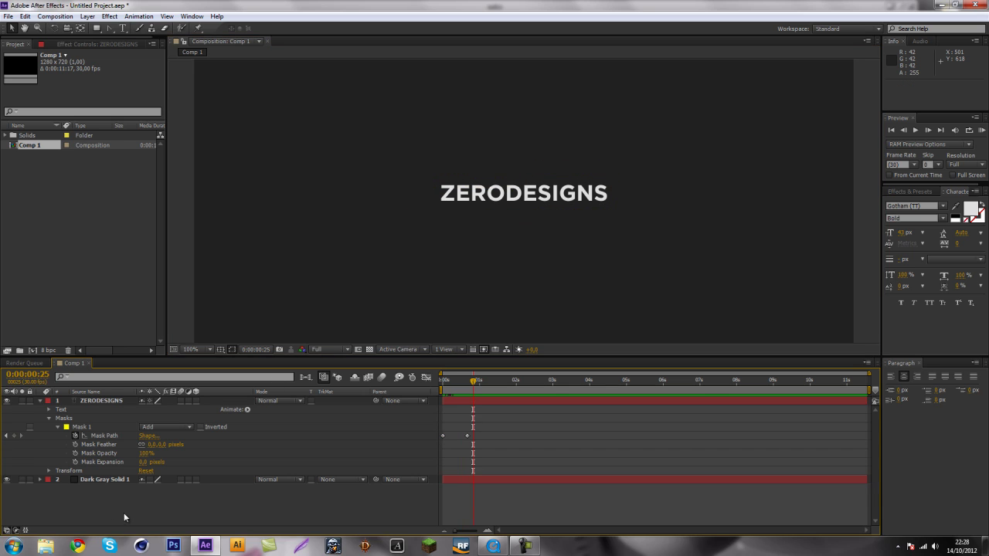
{"action": "left_click", "coordinate": [40, 401]}
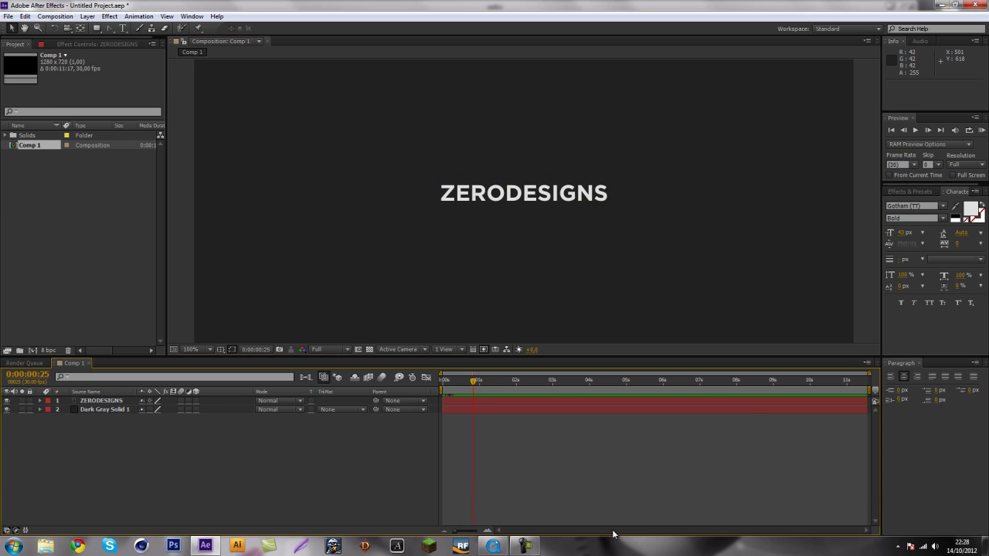
{"action": "left_click", "coordinate": [525, 546]}
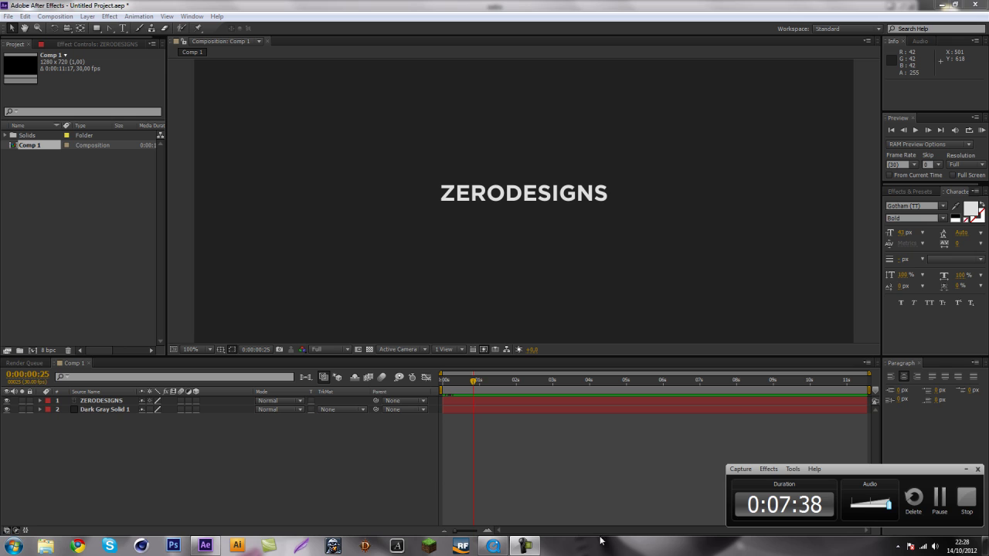
{"action": "left_click", "coordinate": [558, 193]}
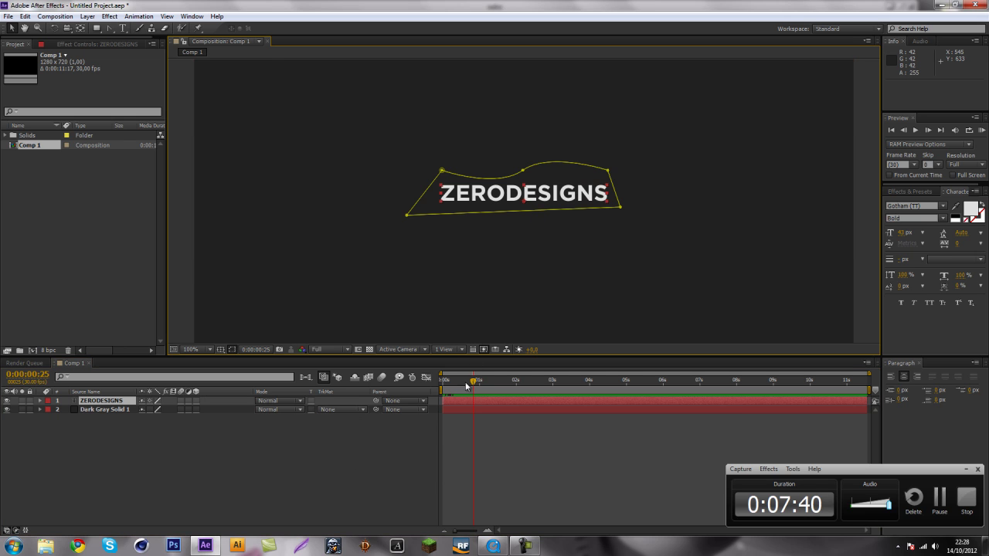
{"action": "mouse_move", "coordinate": [466, 386]}
{"action": "left_mouse_down"}
{"action": "mouse_move", "coordinate": [442, 383]}
{"action": "mouse_move", "coordinate": [484, 383]}
{"action": "left_mouse_up"}
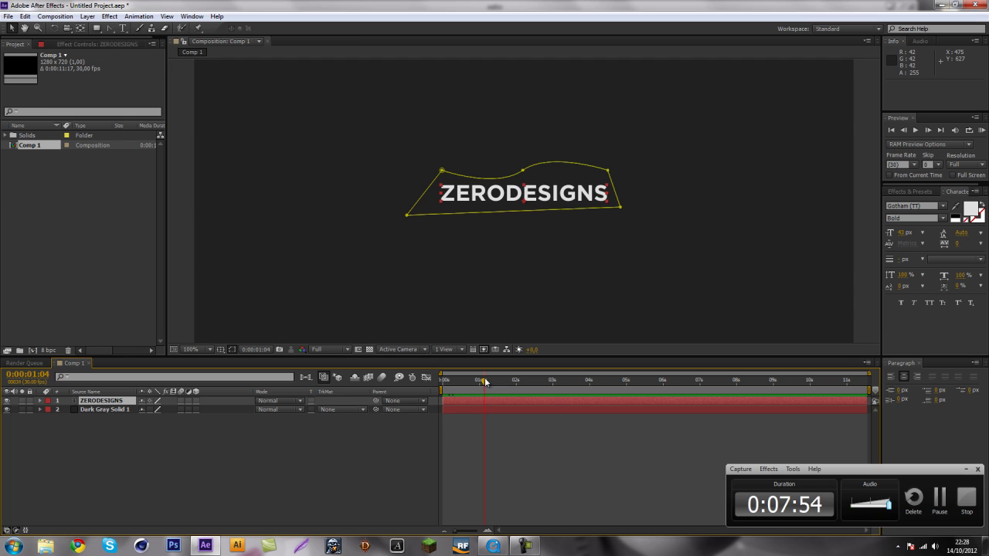
{"action": "left_click_drag", "start_coordinate": [485, 382], "coordinate": [419, 391]}
{"action": "left_click", "coordinate": [981, 130]}
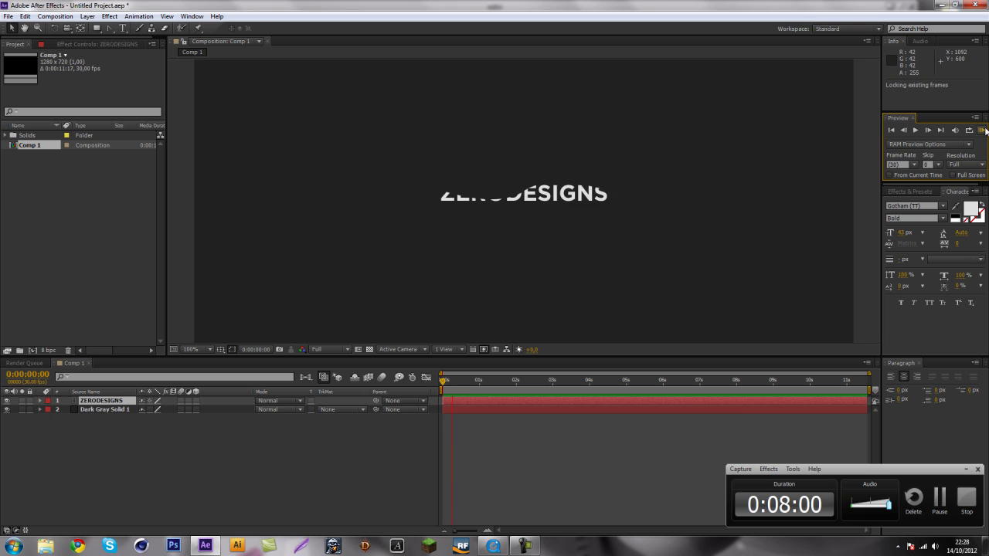
- Ease both ZERODESIGNS Mask Path keyframes with Easy Ease and preview the reveal
{"action": "left_click", "coordinate": [152, 403]}
{"action": "key", "text": "m"}
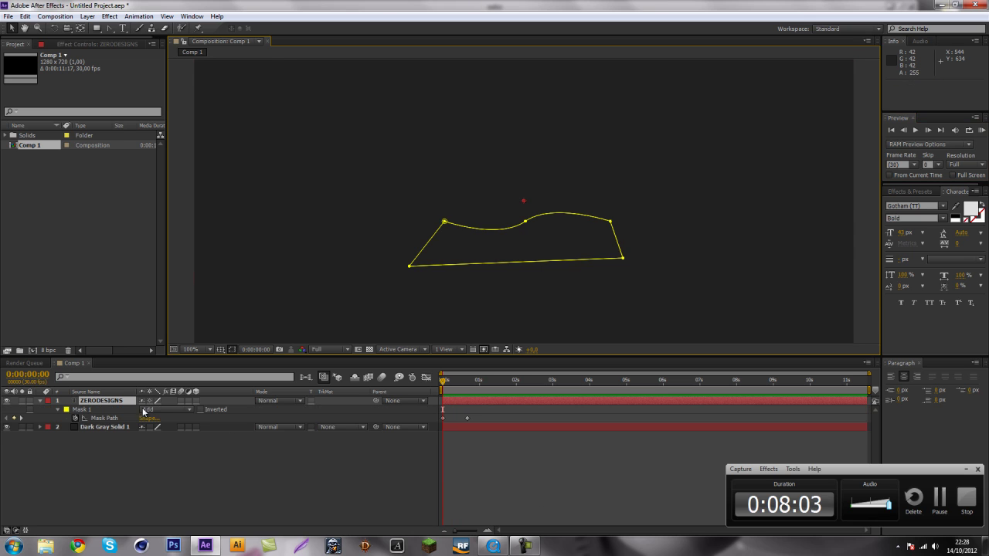
{"action": "right_click", "coordinate": [467, 418]}
{"action": "mouse_move", "coordinate": [511, 410]}
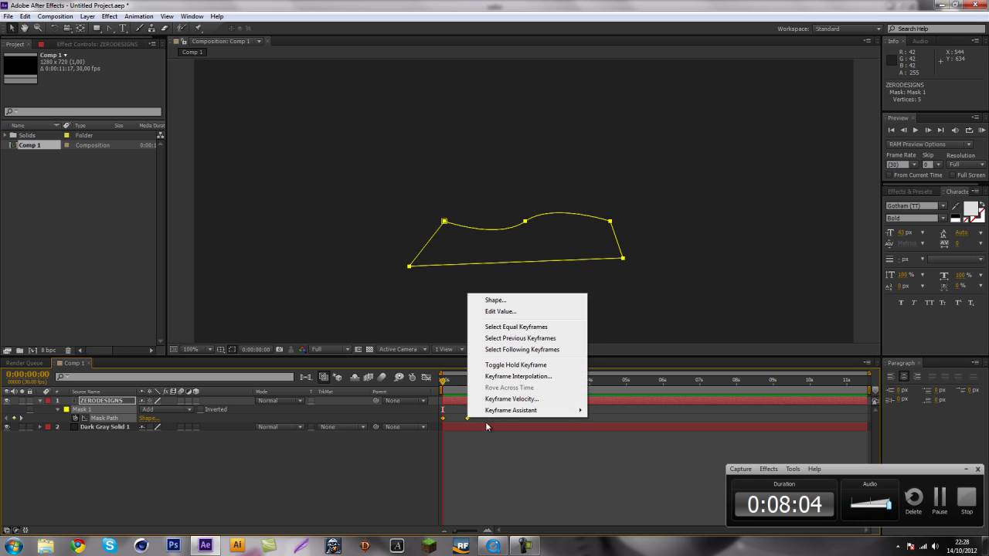
{"action": "left_click", "coordinate": [600, 435]}
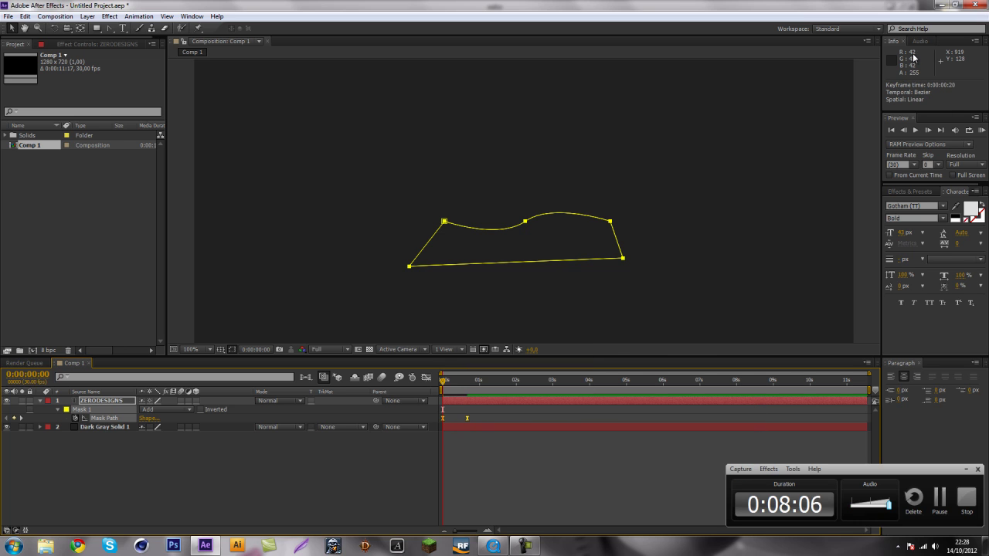
{"action": "left_click", "coordinate": [981, 130]}
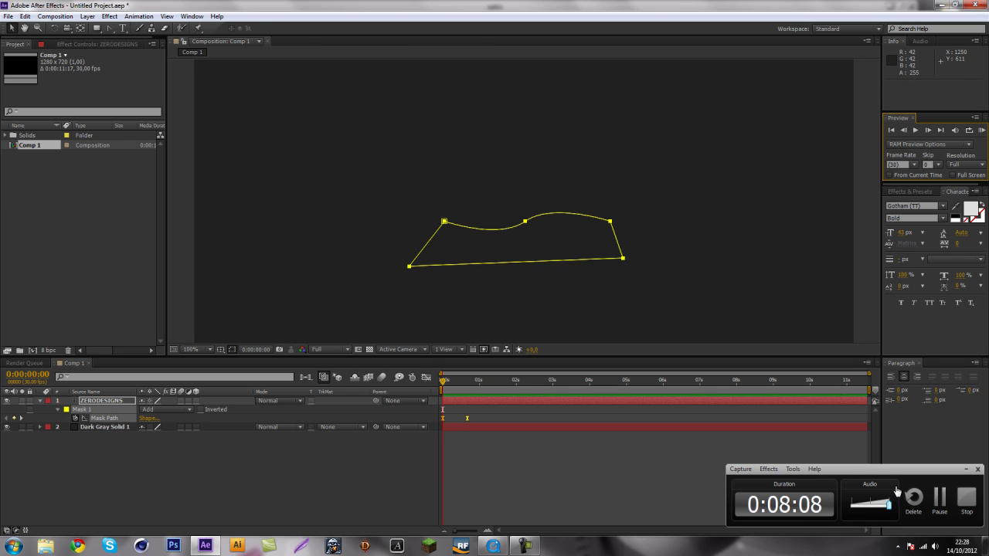